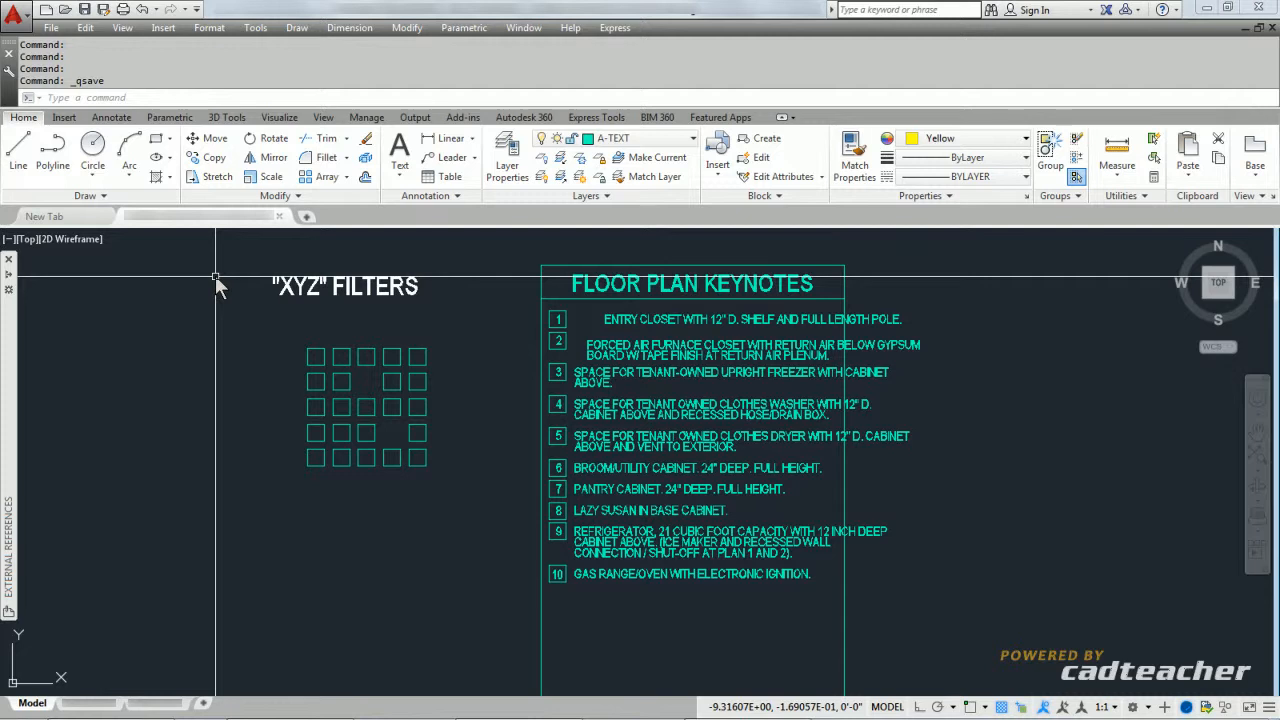
Look at the point filter options available among the object snap overrides, including .X, .Y, .Z and their paired combinations
shift+right_click(157, 329)
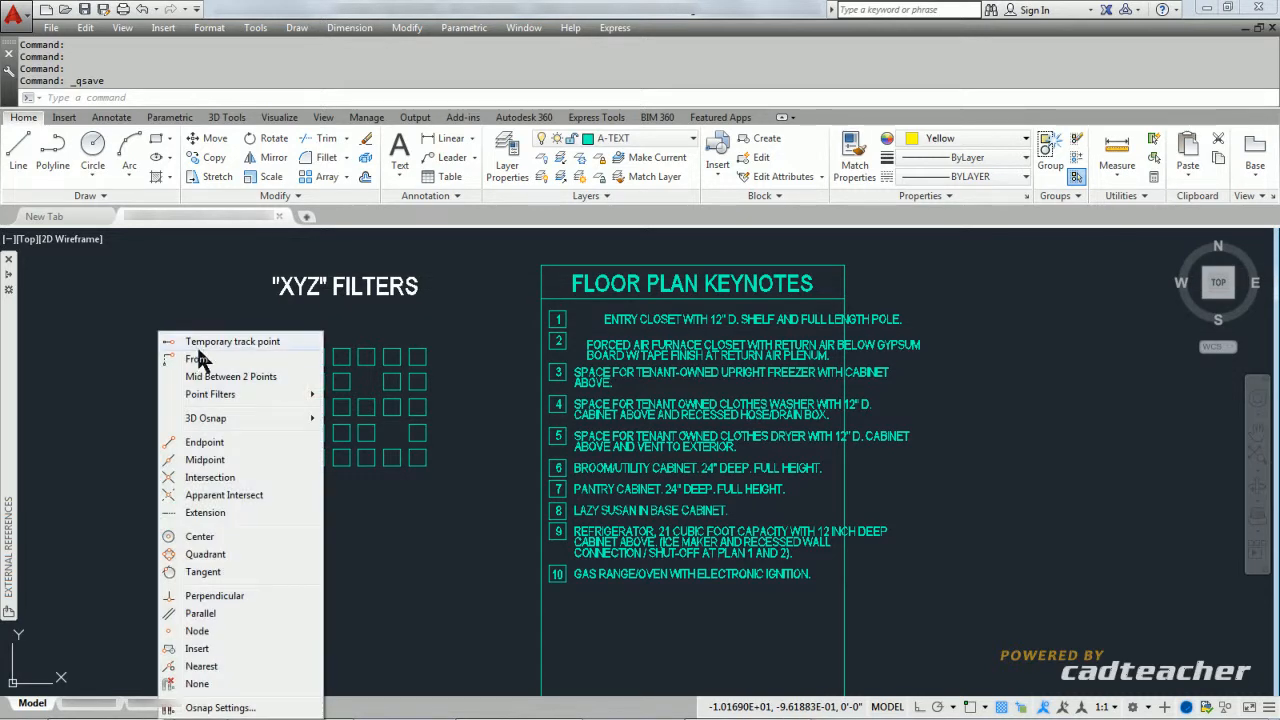
mouse_move(211, 401)
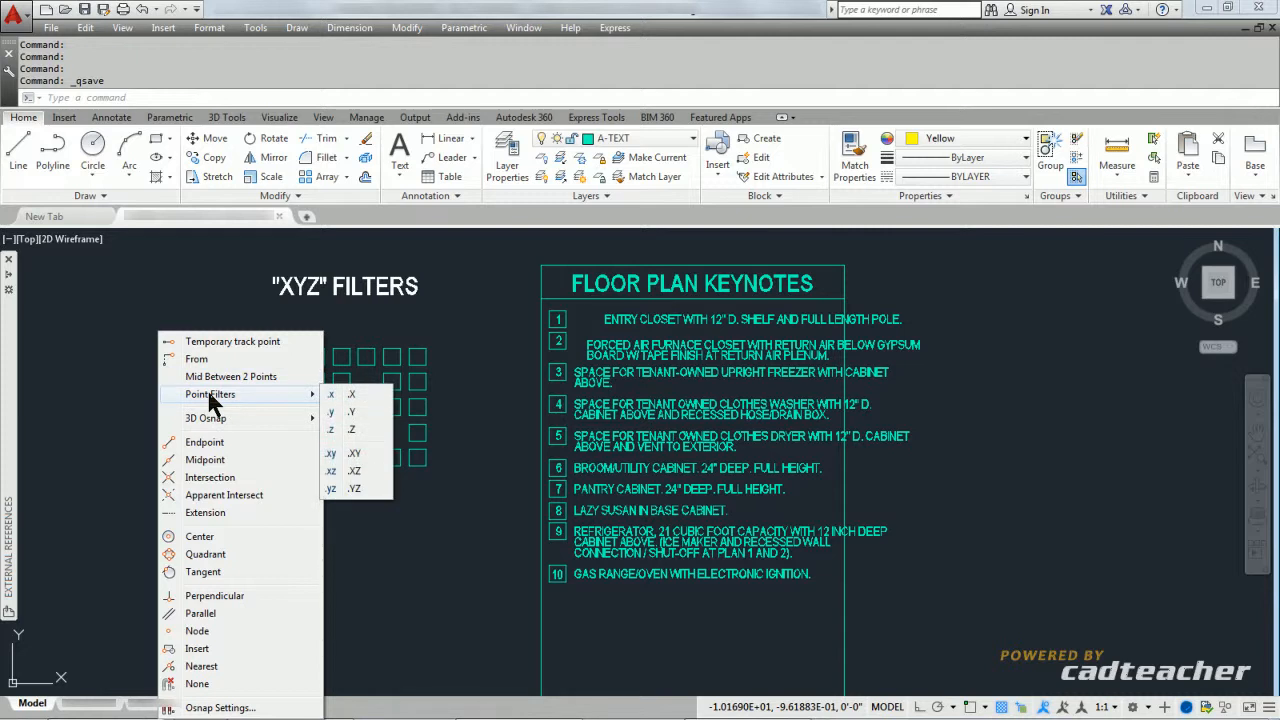
key(Escape)
key(Escape)
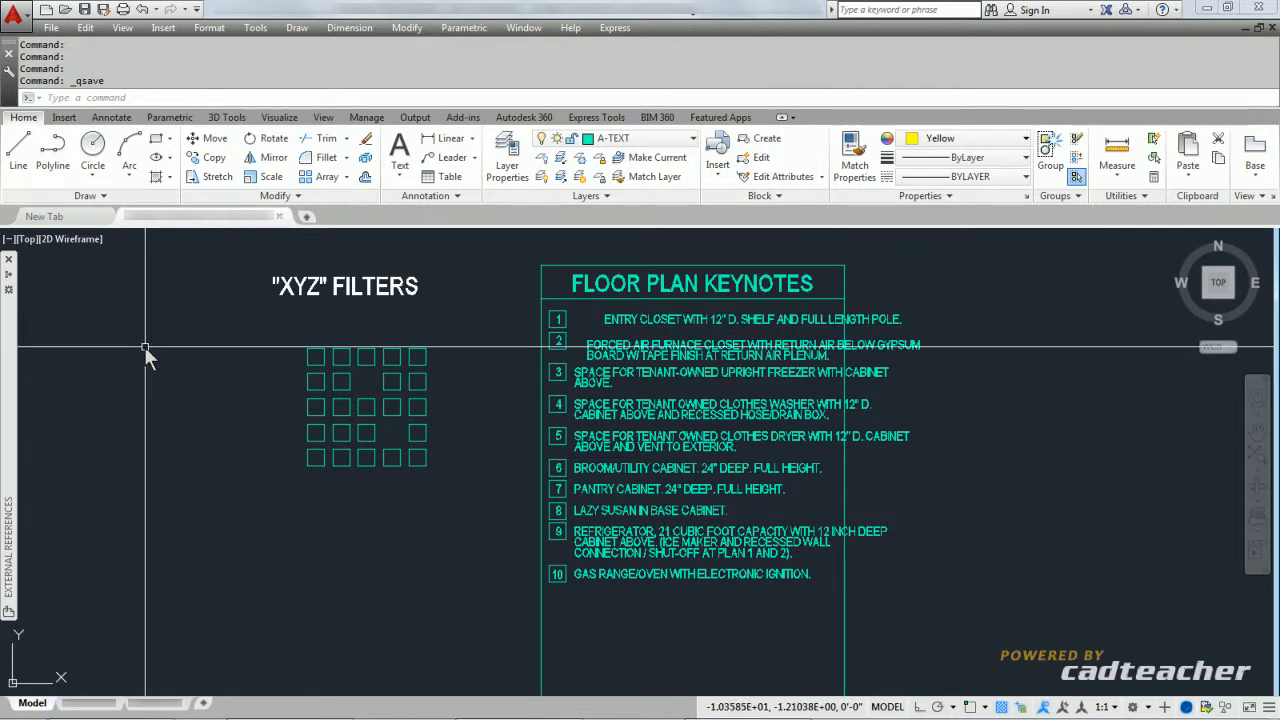
shift+right_click(145, 347)
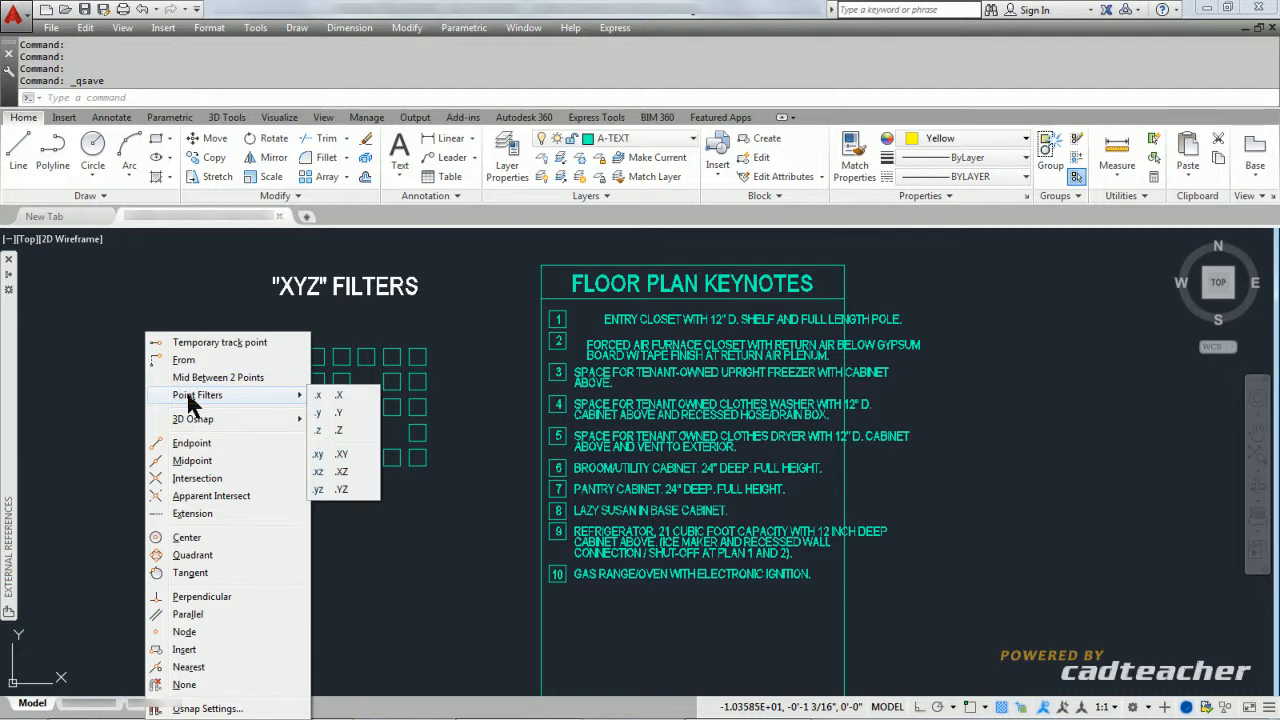
key(Escape)
key(Escape)
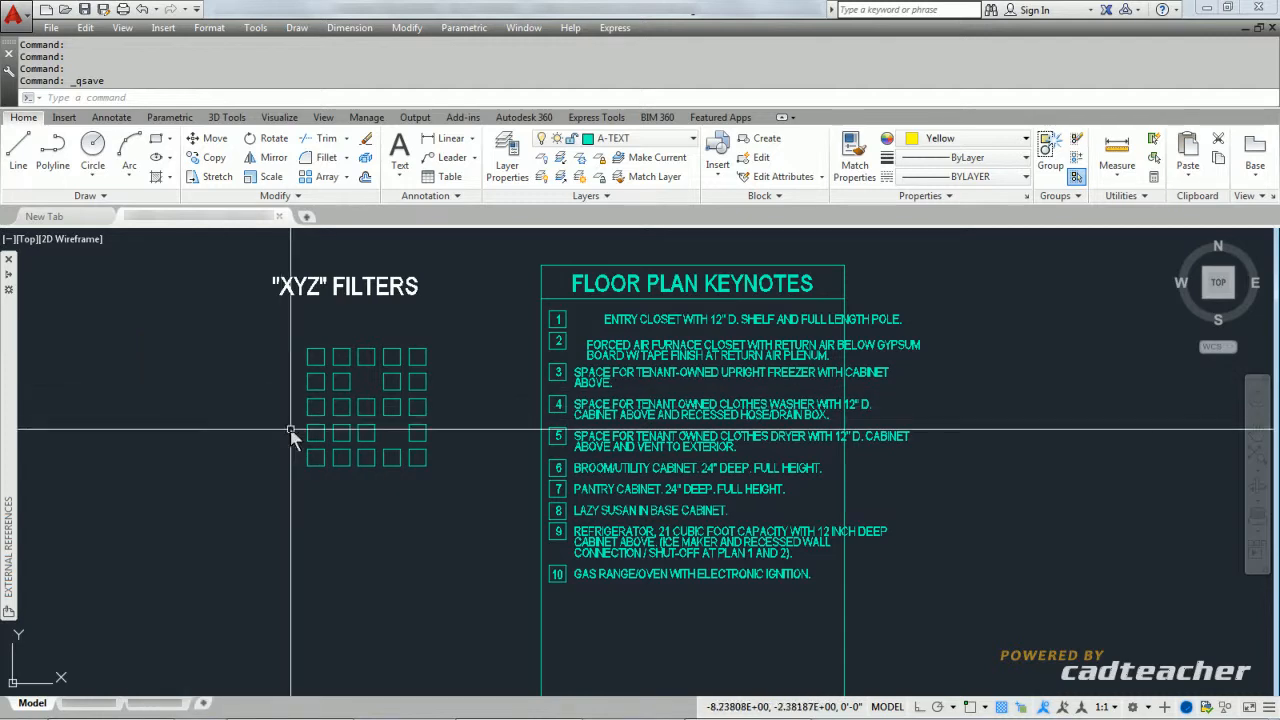
scroll(295, 431, up, 3)
middle_drag(329, 391, 229, 466)
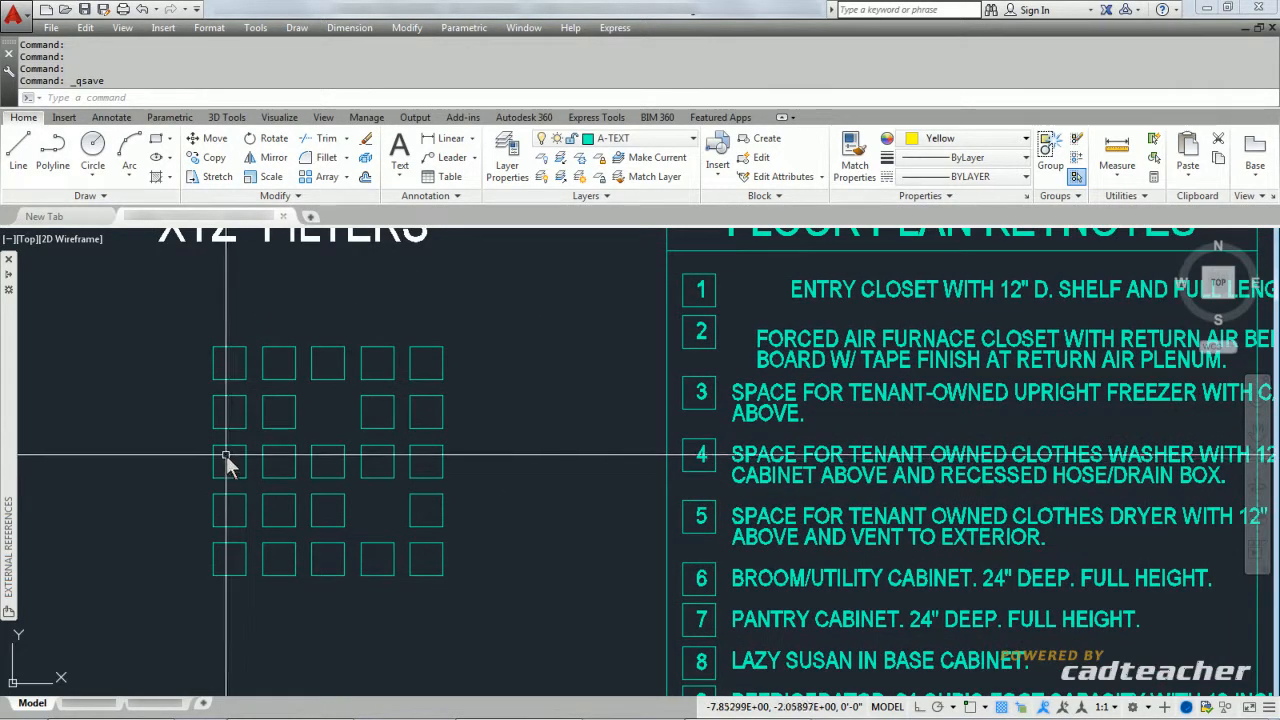
click(310, 396)
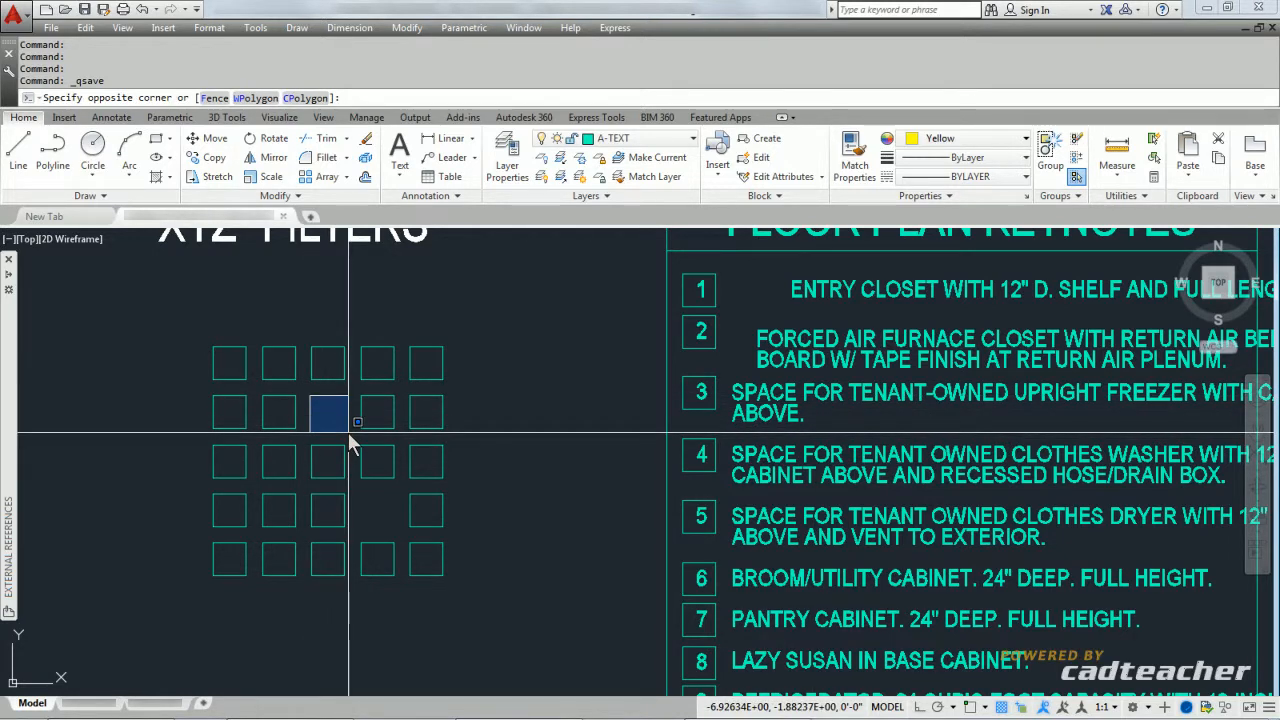
key(Escape)
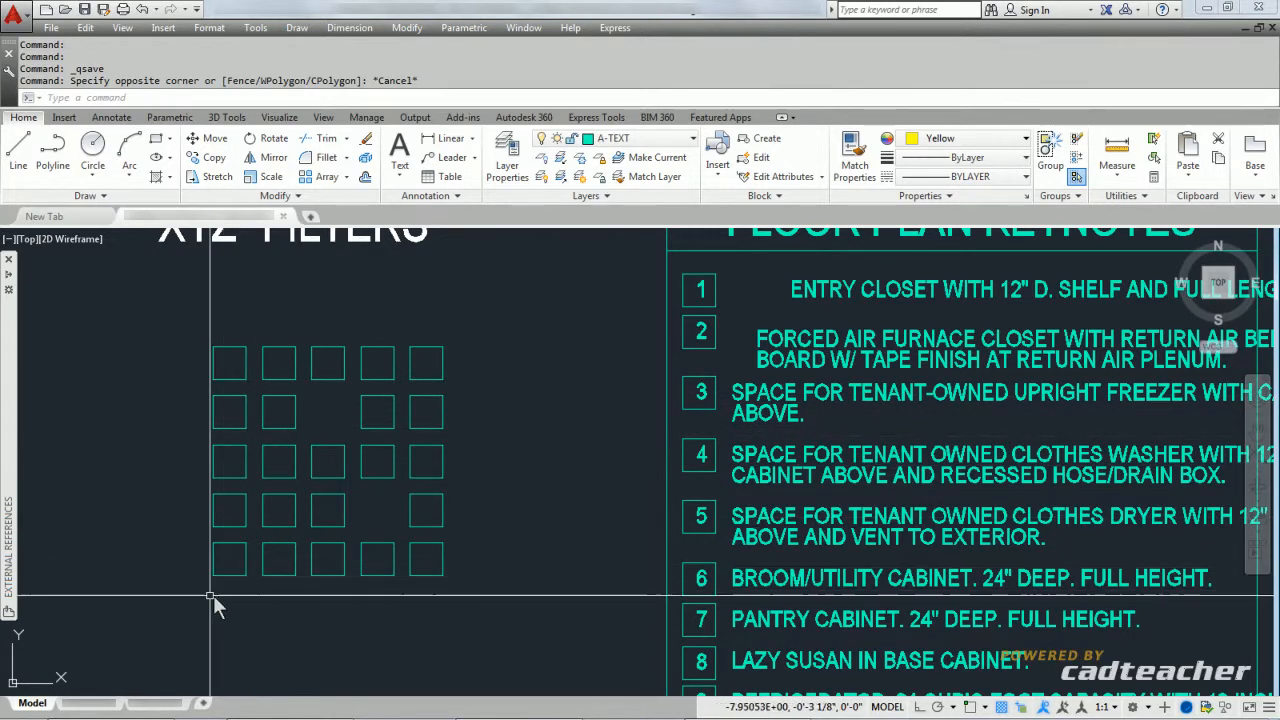
mouse_move(212, 579)
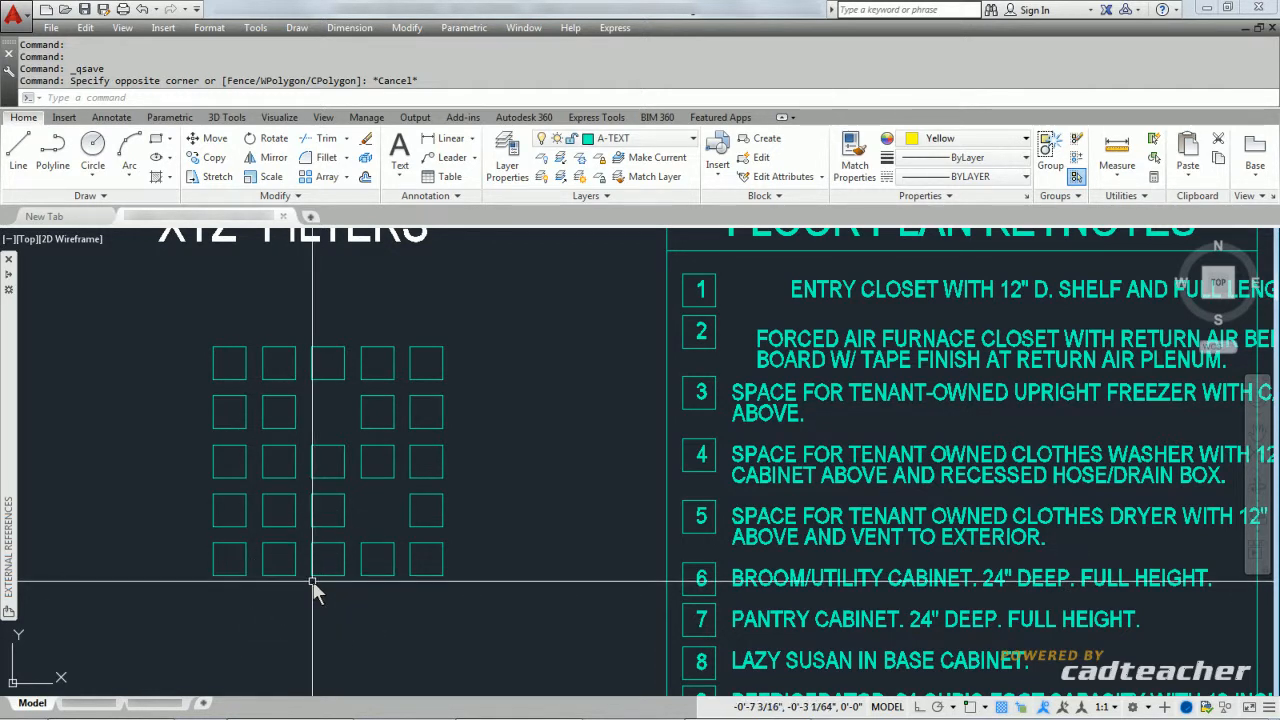
click(173, 566)
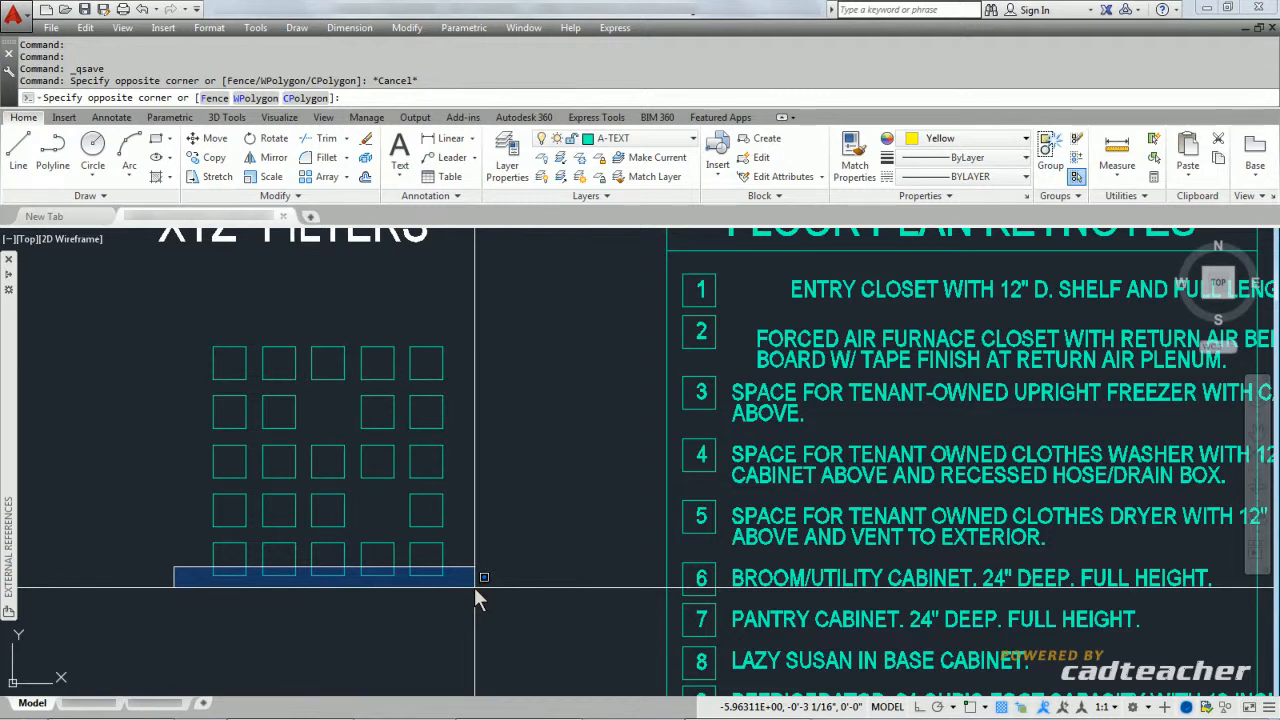
key(Escape)
click(197, 308)
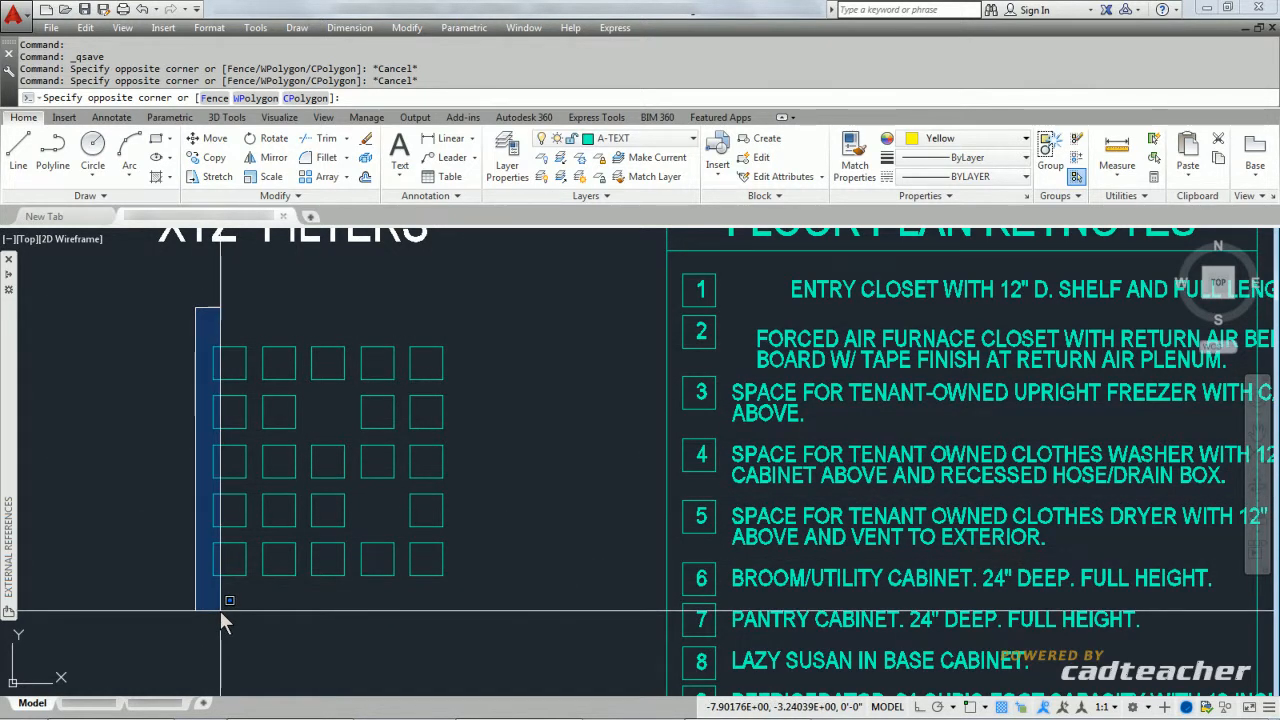
key(Escape)
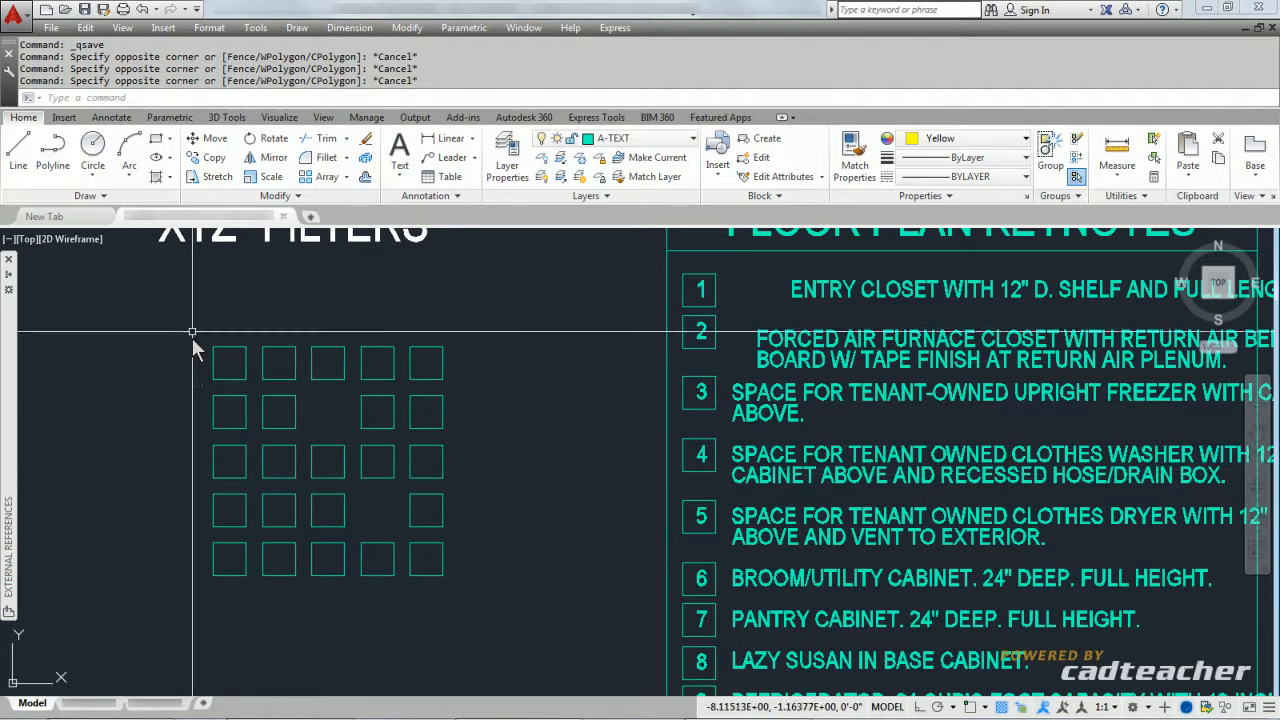
click(194, 302)
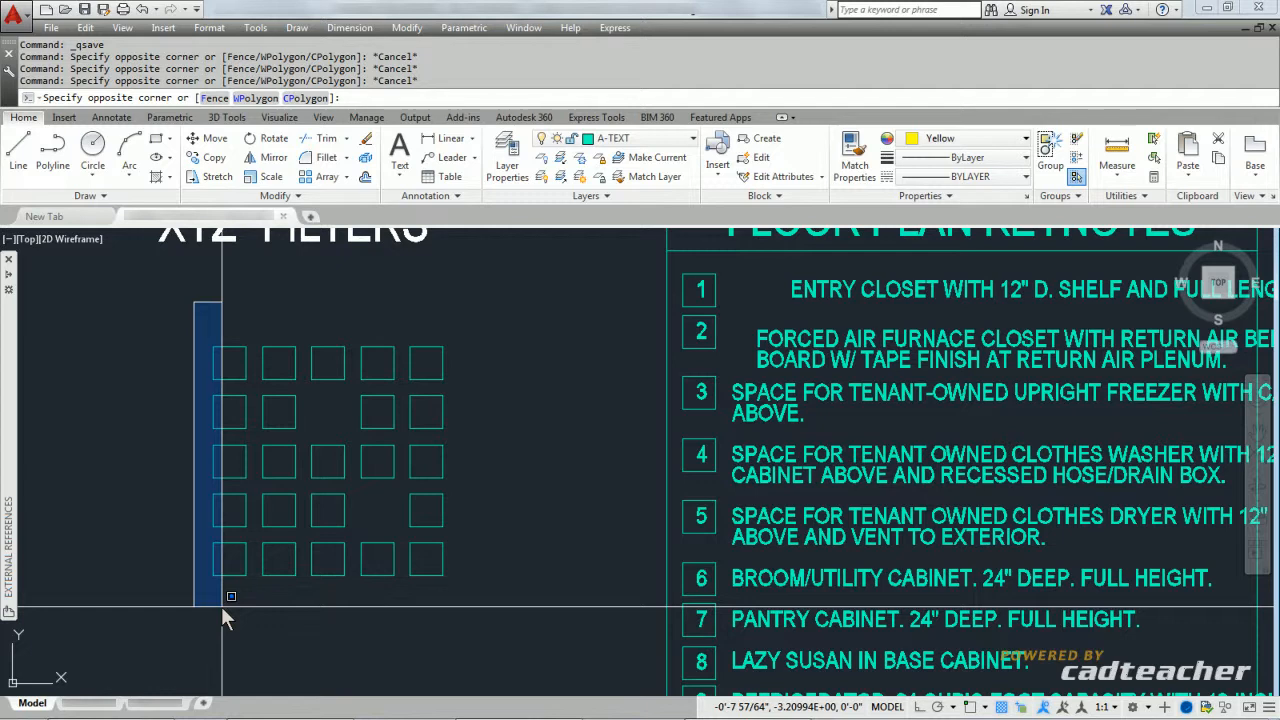
key(Escape)
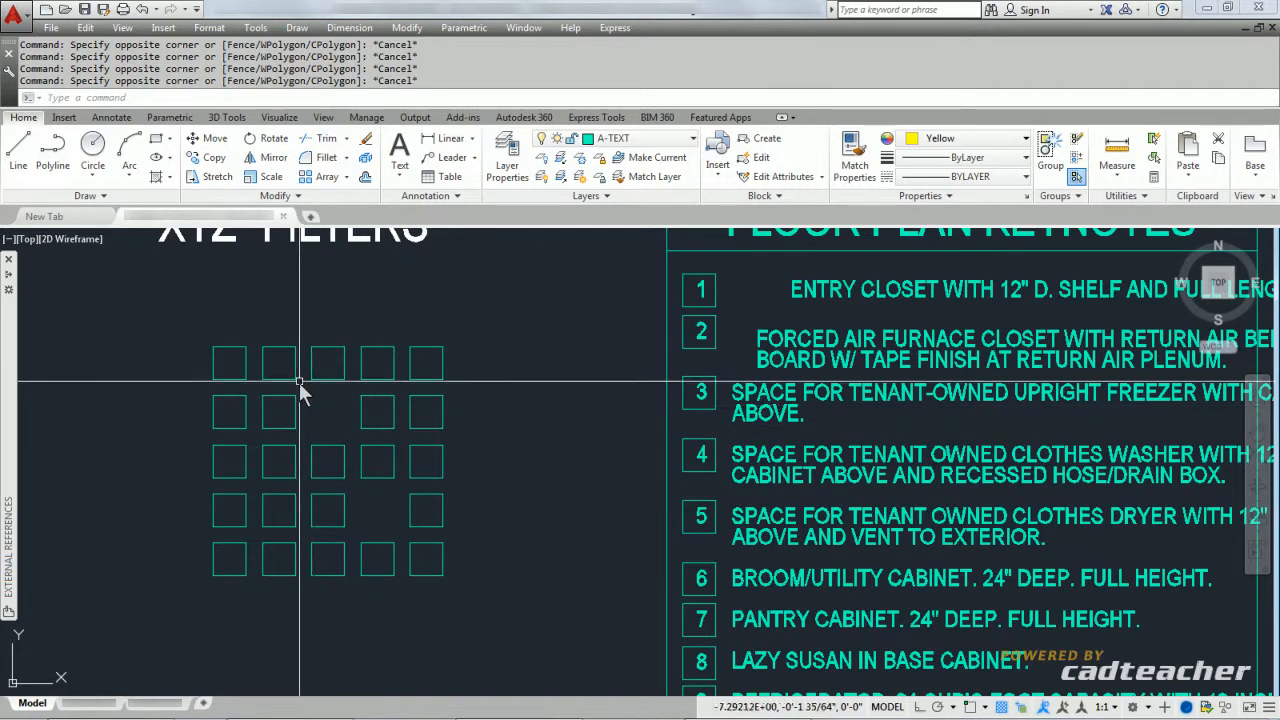
click(305, 327)
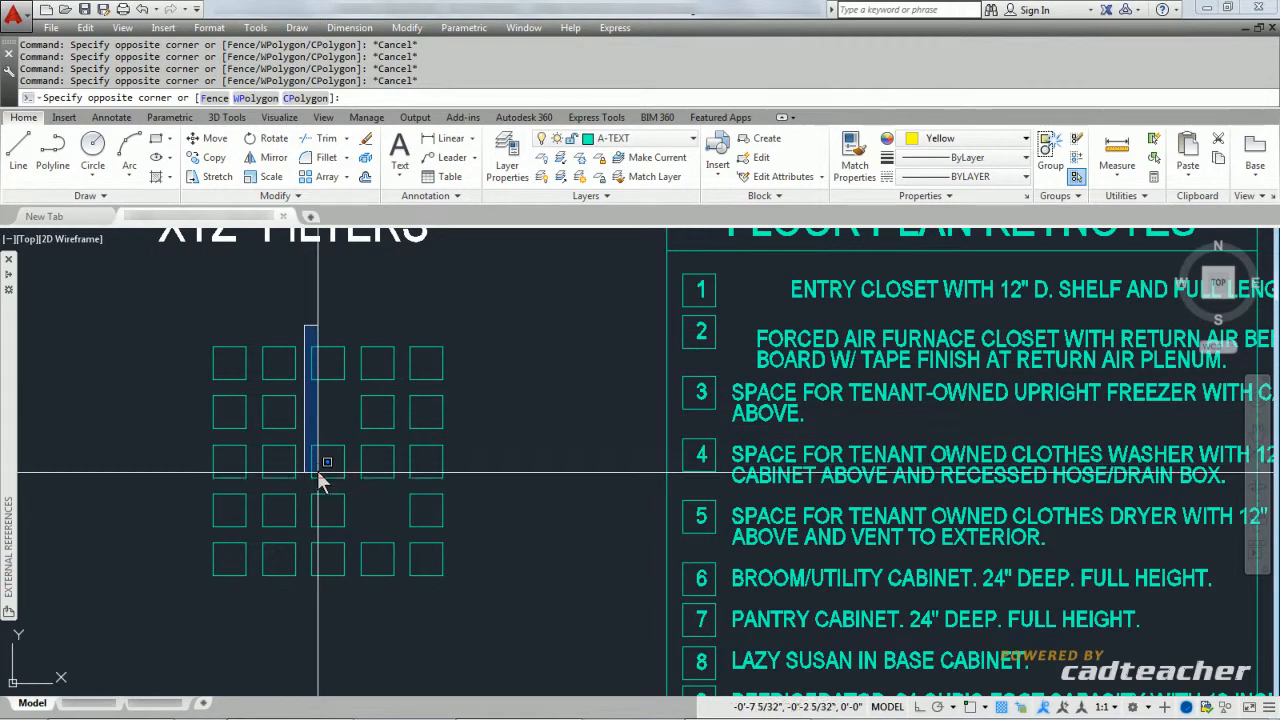
click(323, 615)
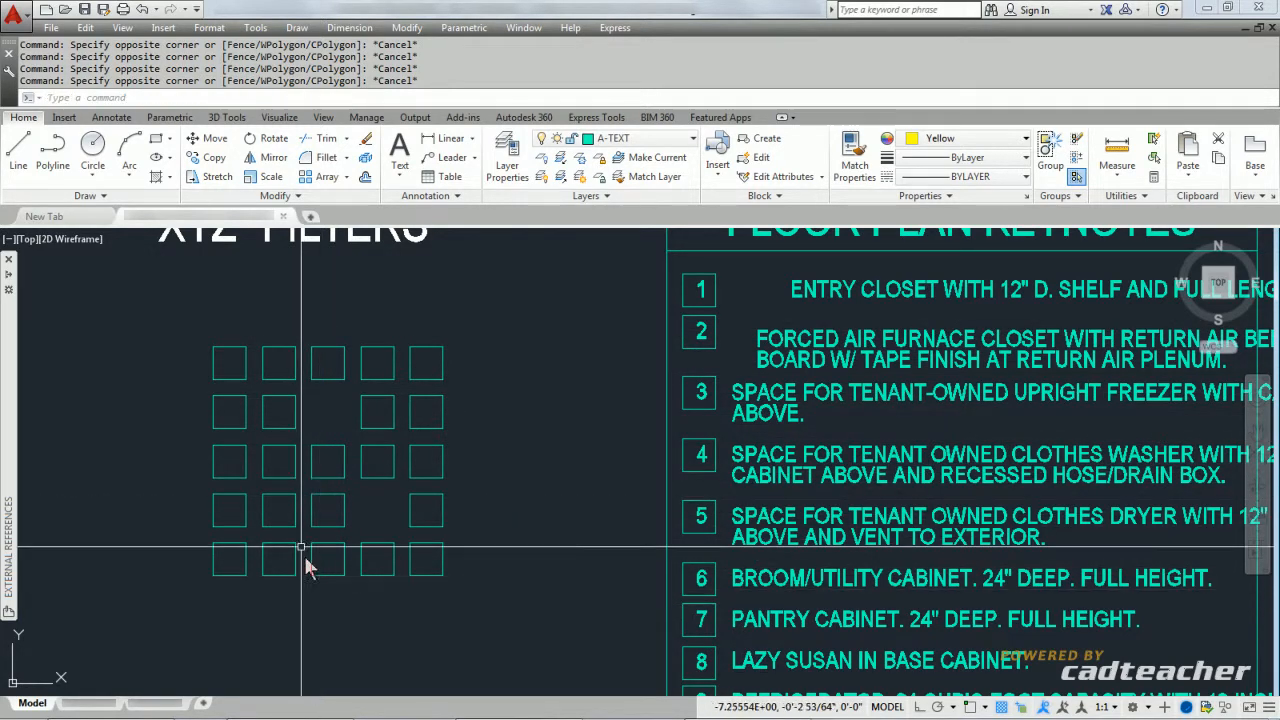
click(179, 420)
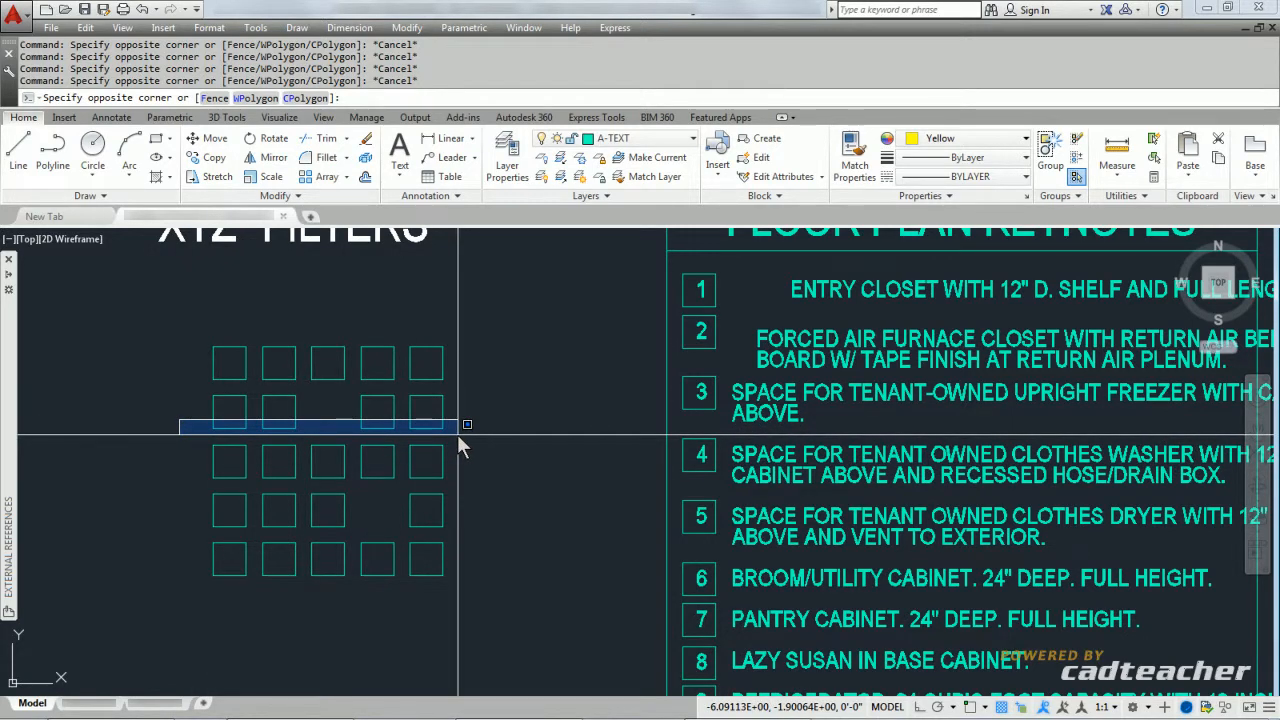
key(Escape)
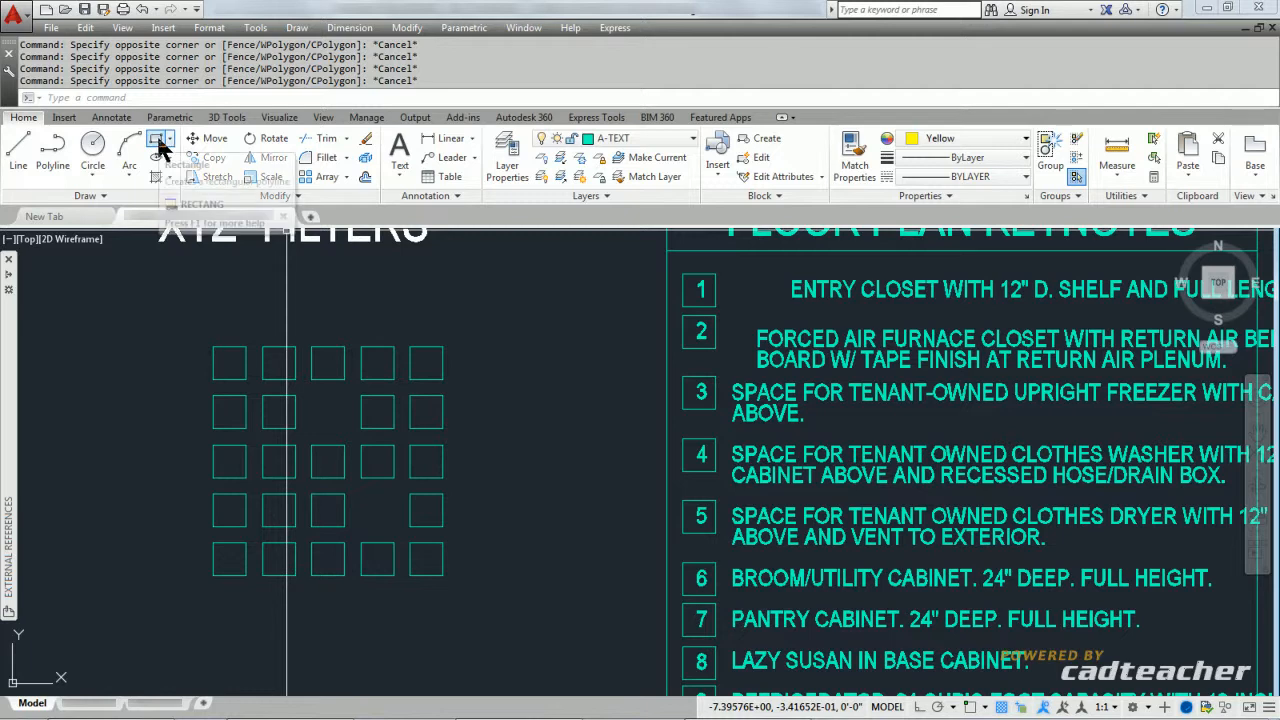
Start a rectangle in the second-row gap, filtering X from the upper-left endpoint of the square below and YZ from the left neighbour's lower-right endpoint
click(160, 145)
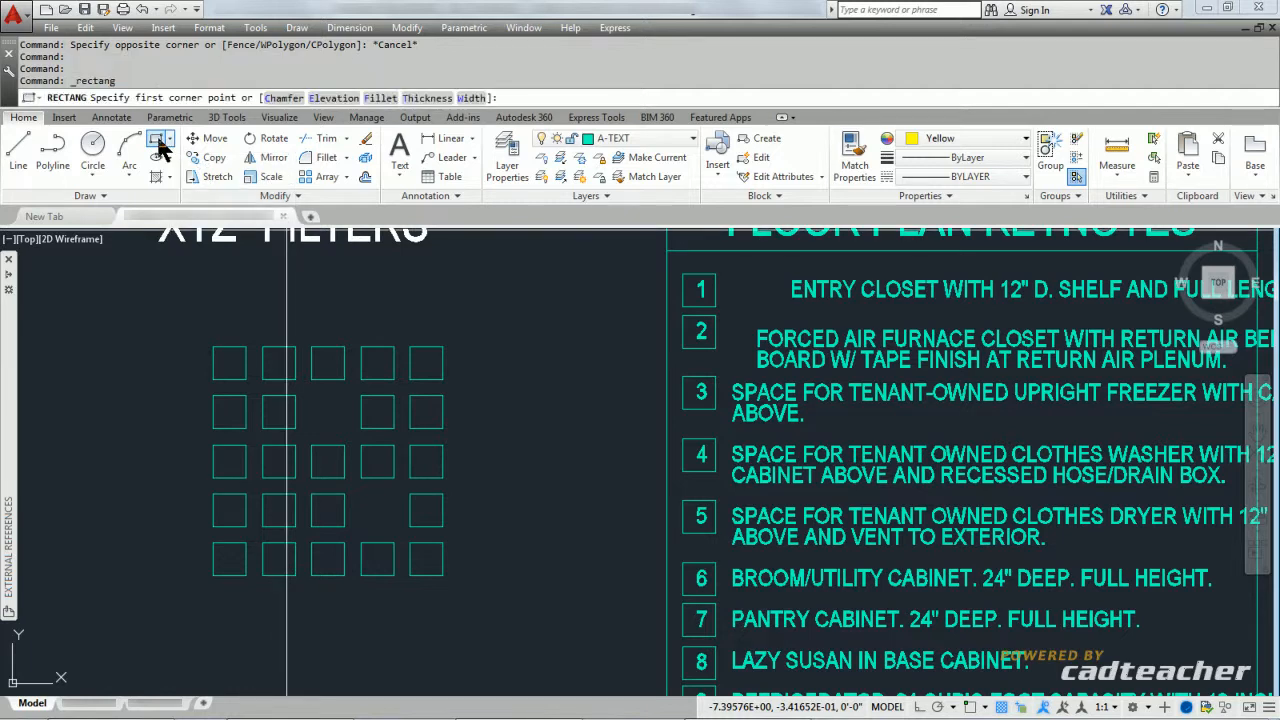
shift+right_click(312, 432)
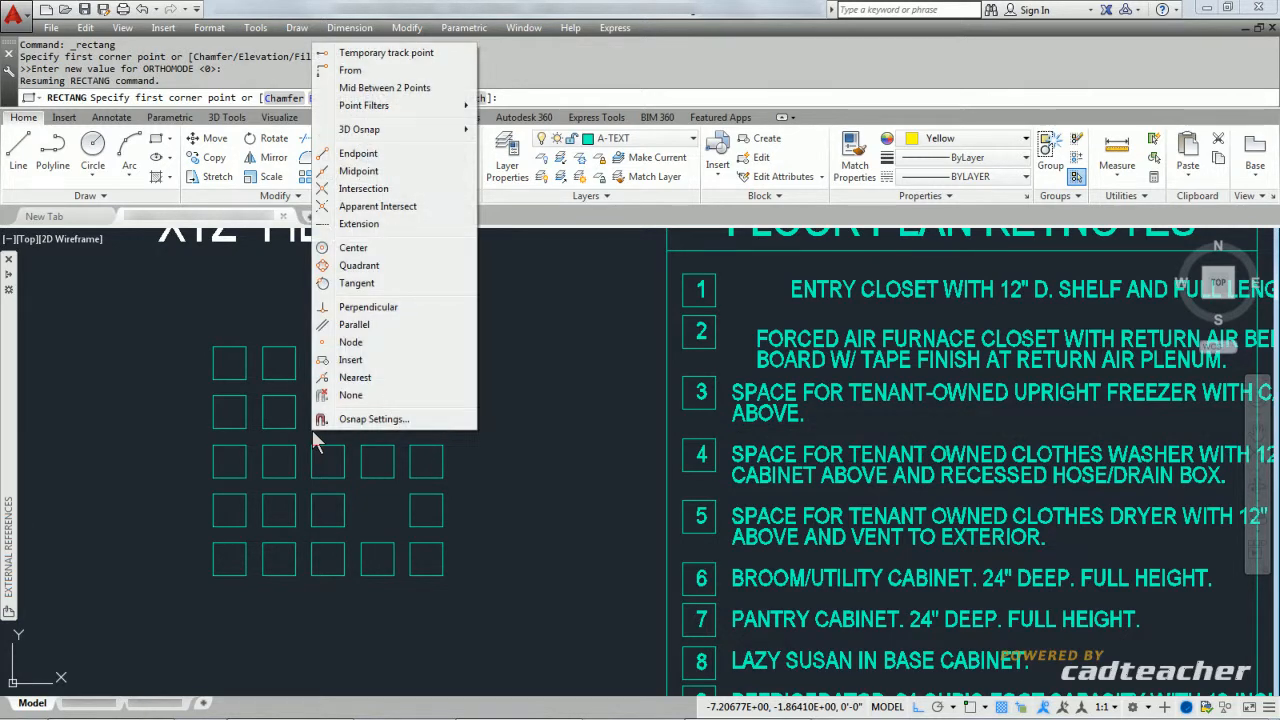
mouse_move(352, 113)
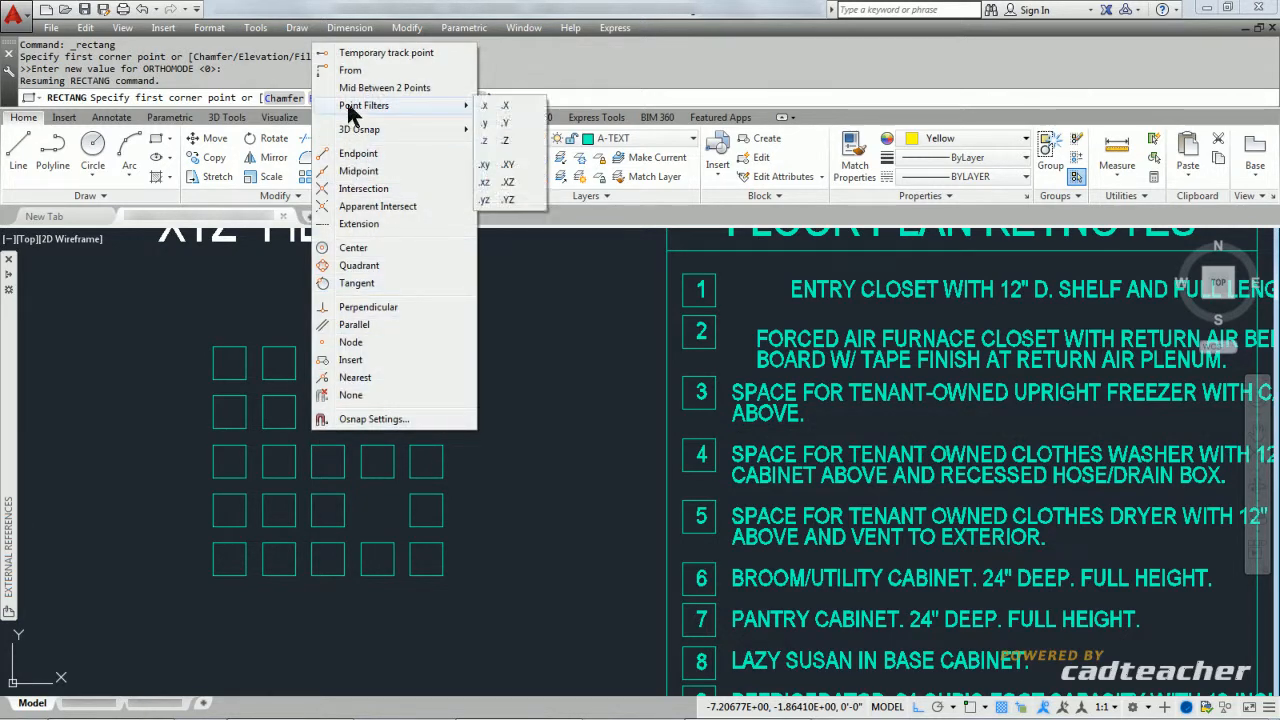
click(505, 104)
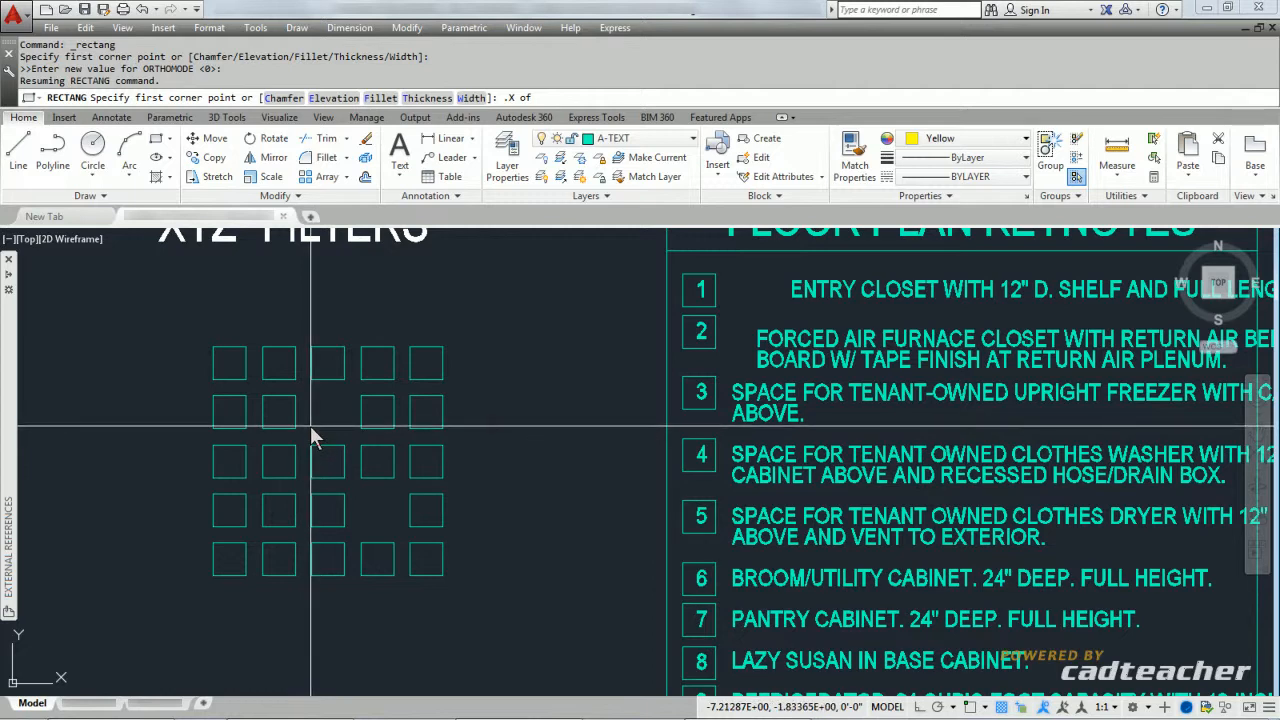
shift+right_click(310, 425)
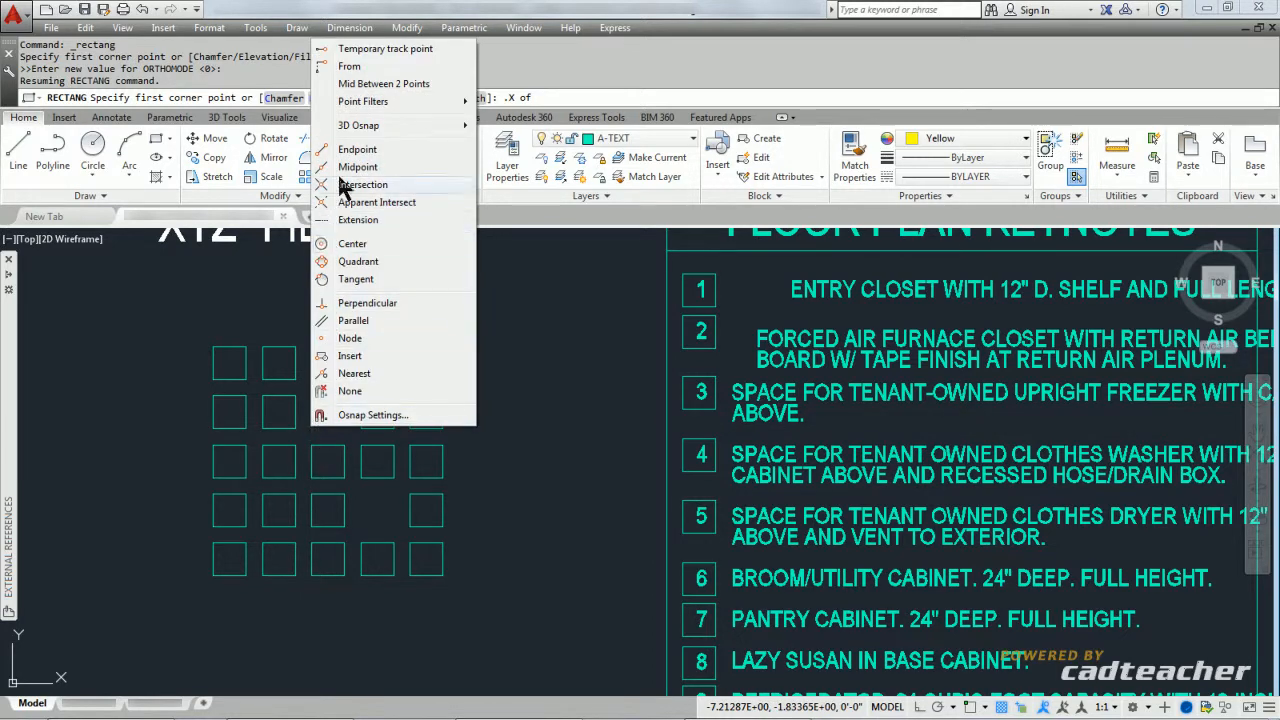
click(352, 150)
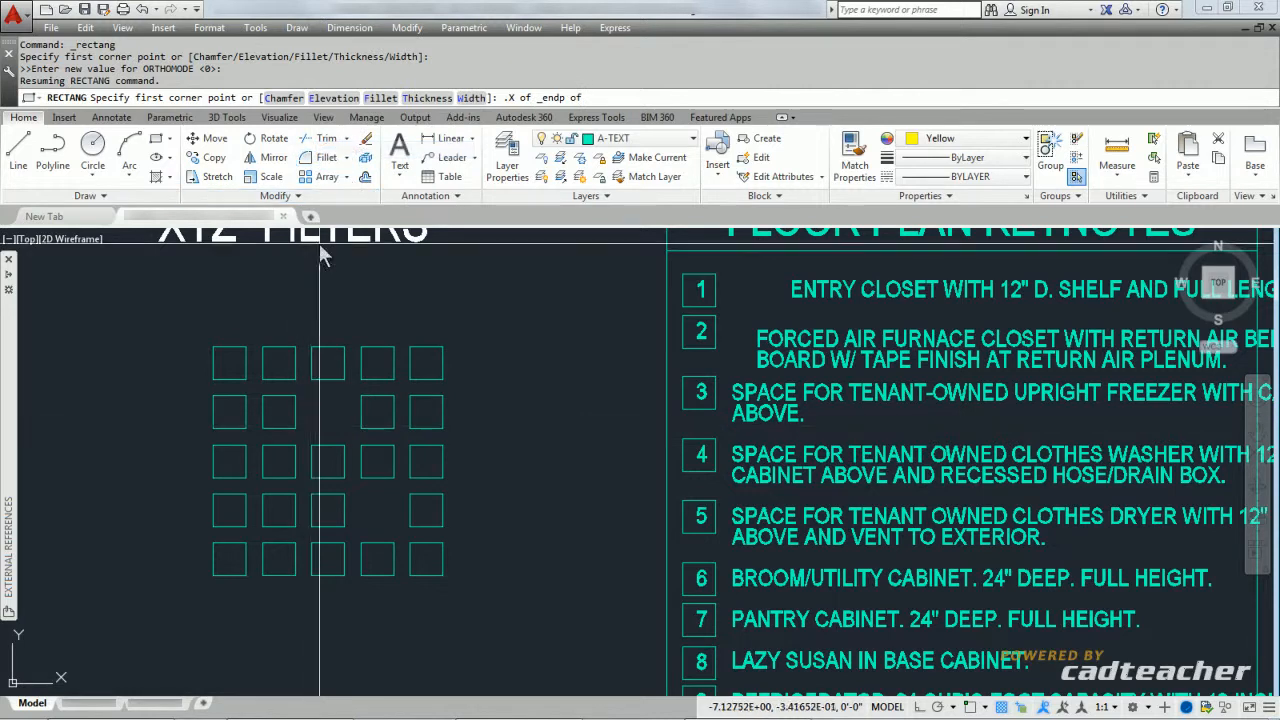
click(311, 447)
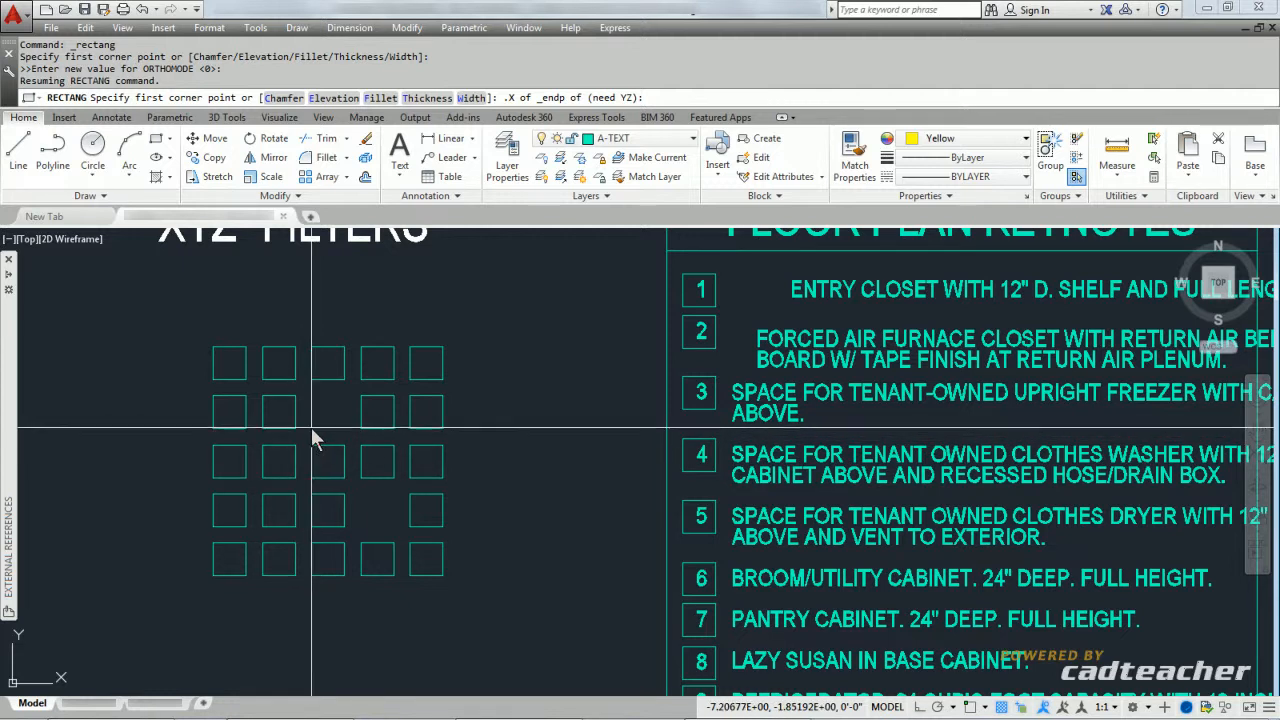
shift+right_click(312, 428)
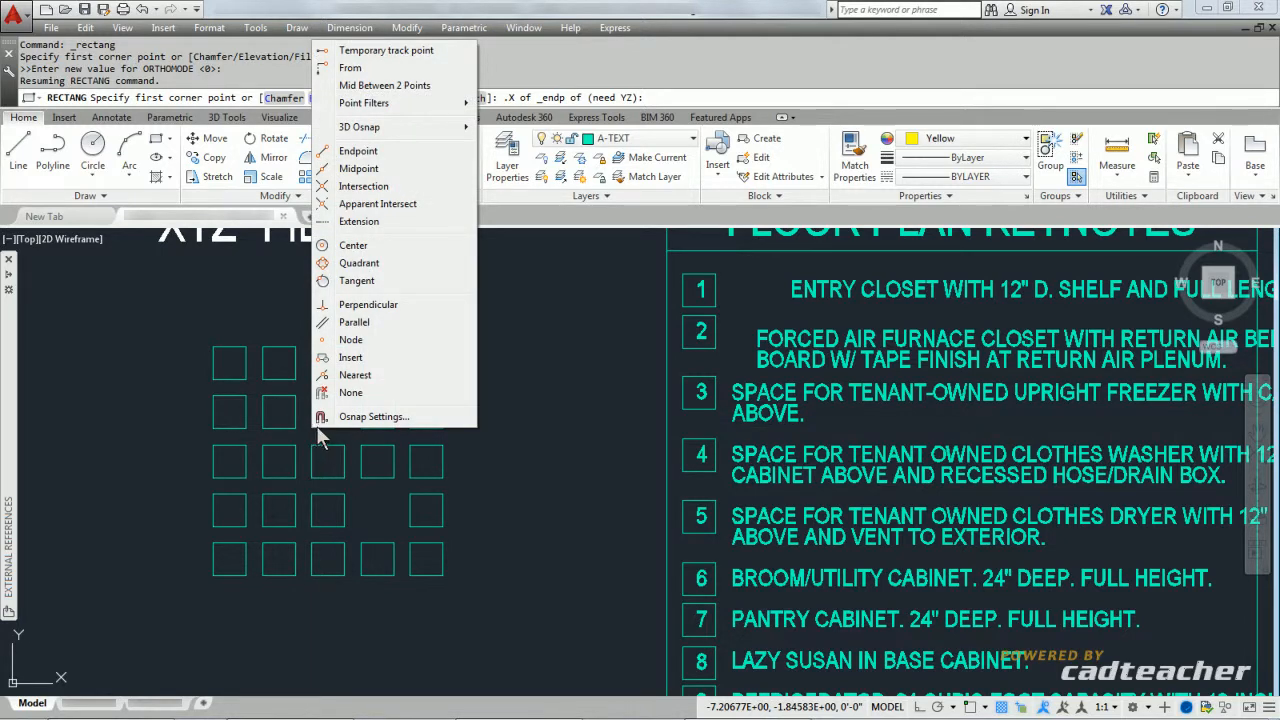
click(358, 151)
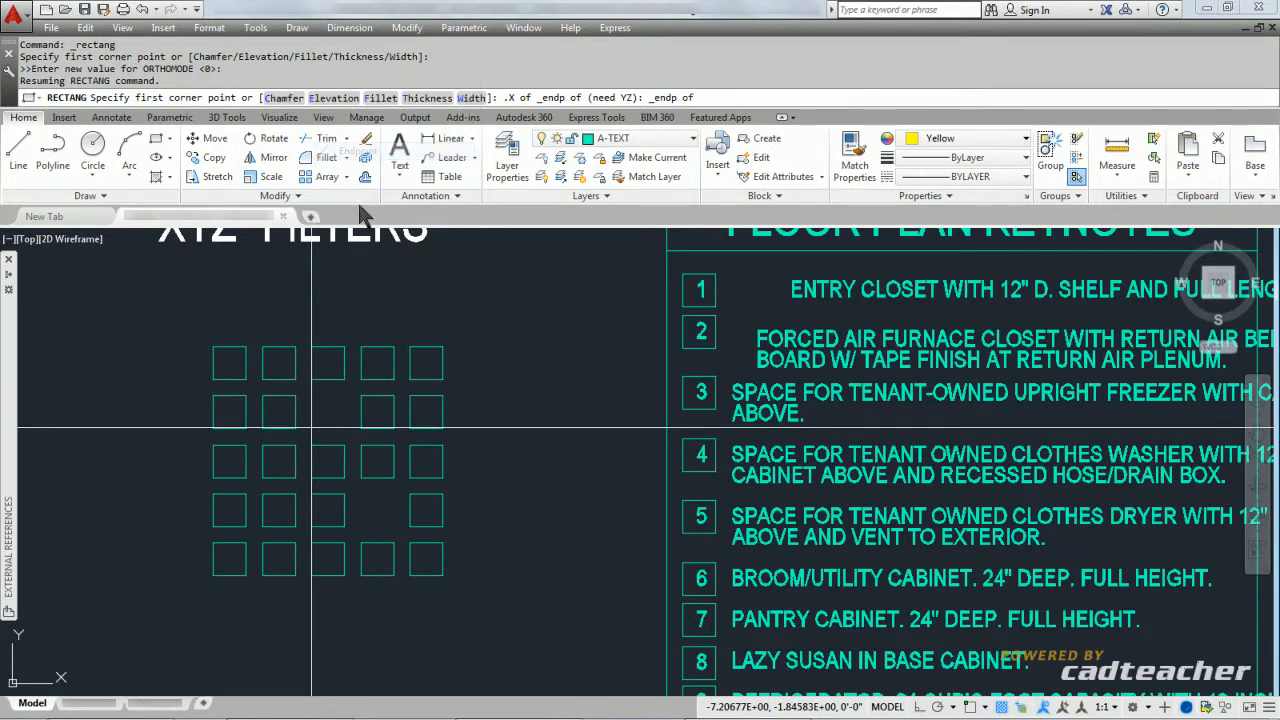
click(293, 430)
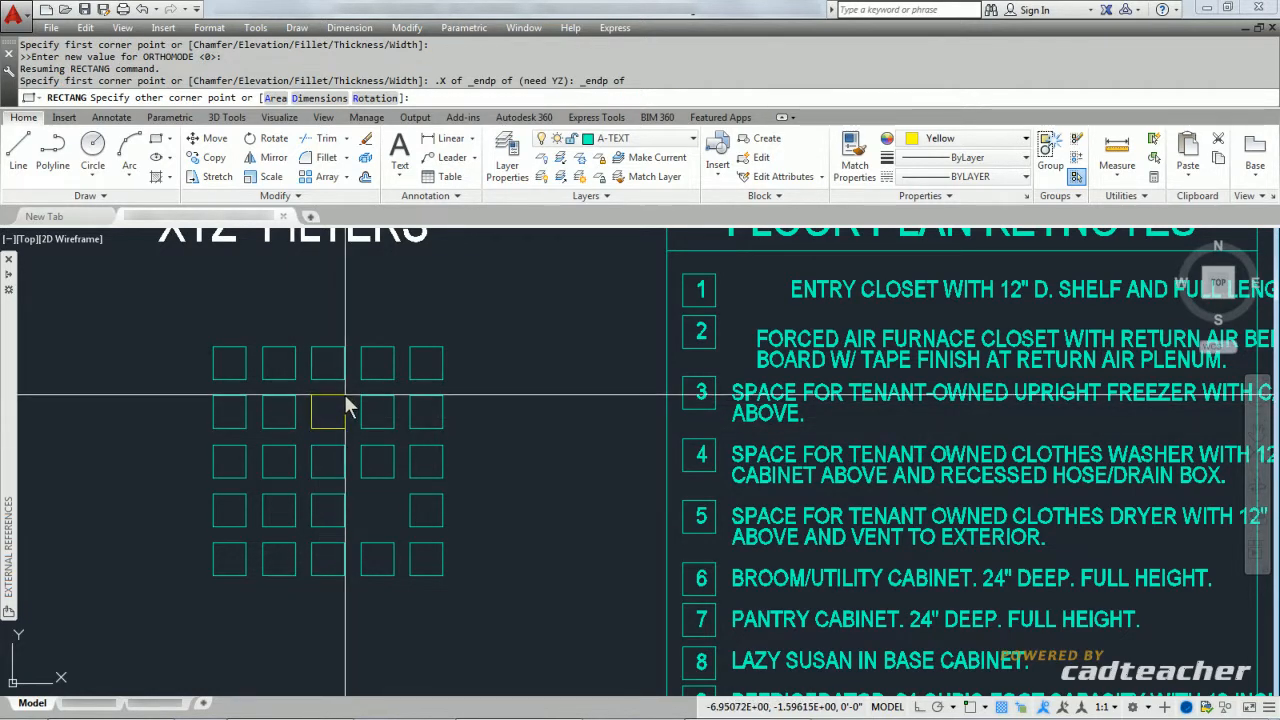
Complete the rectangle's opposite corner, filtering X from the lower-right endpoint of the square above and Y from the right neighbour's upper-left endpoint
shift+right_click(344, 394)
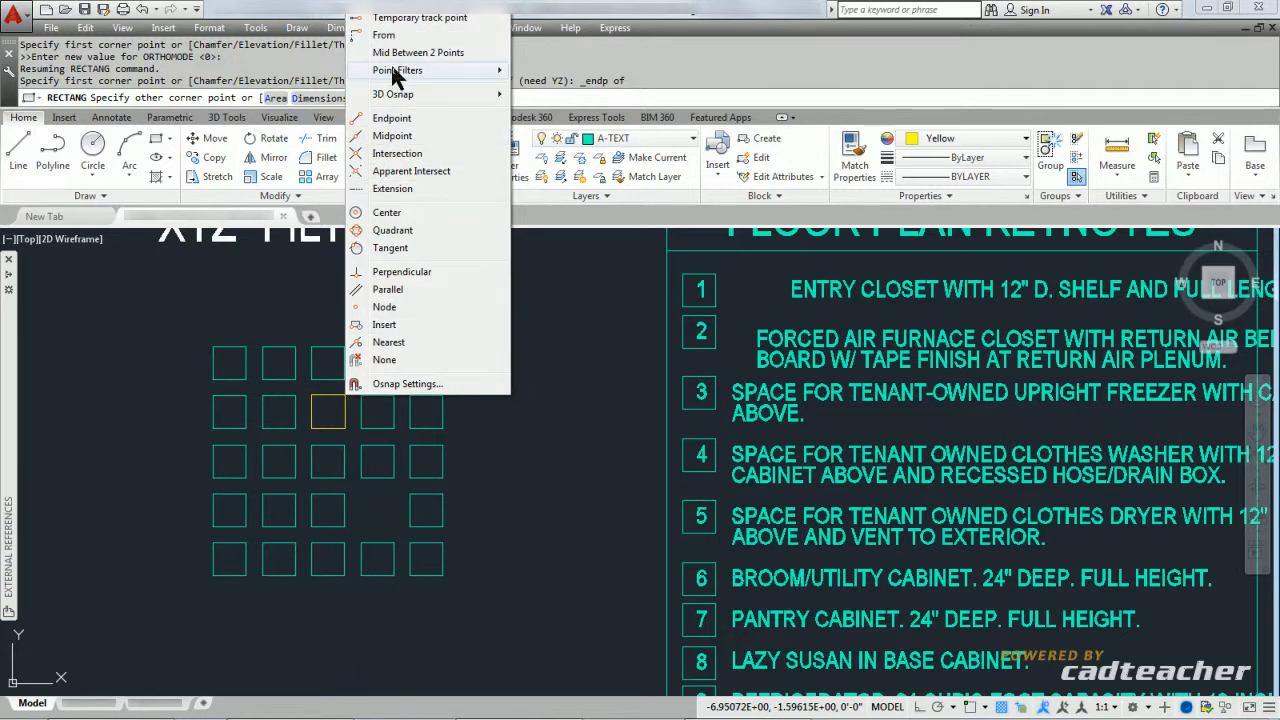
mouse_move(430, 70)
click(533, 72)
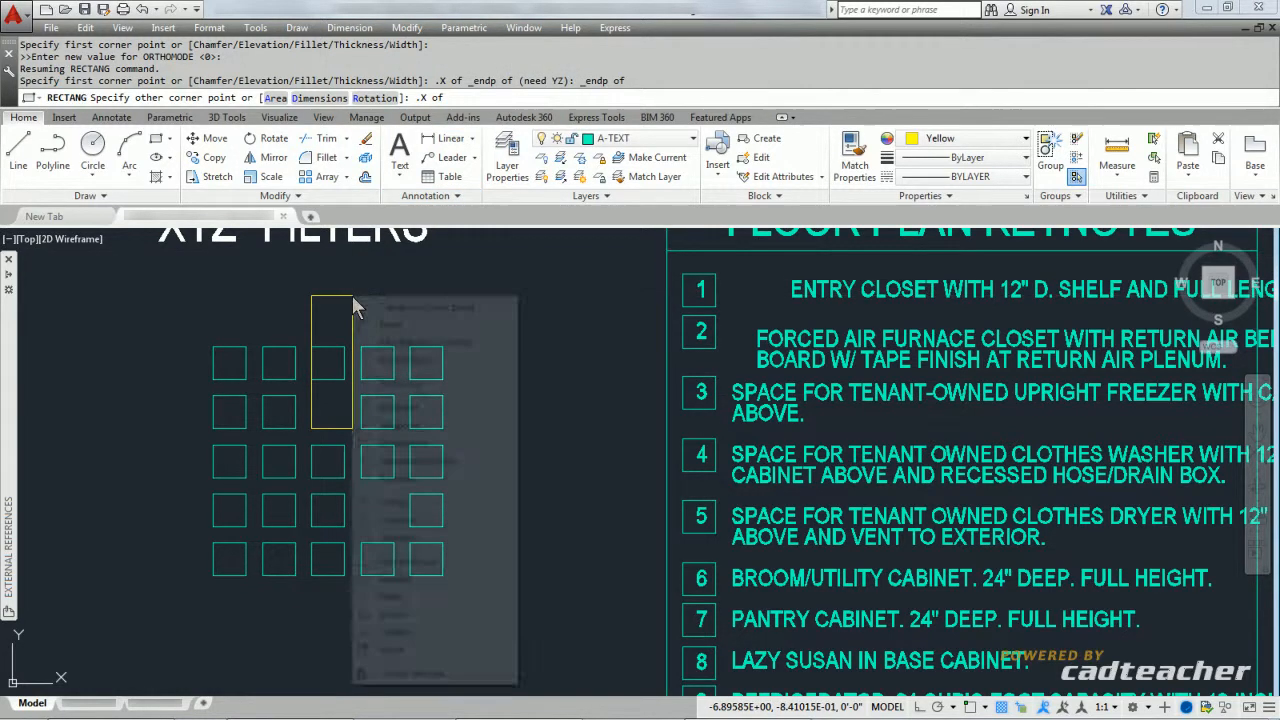
shift+right_click(352, 296)
click(396, 408)
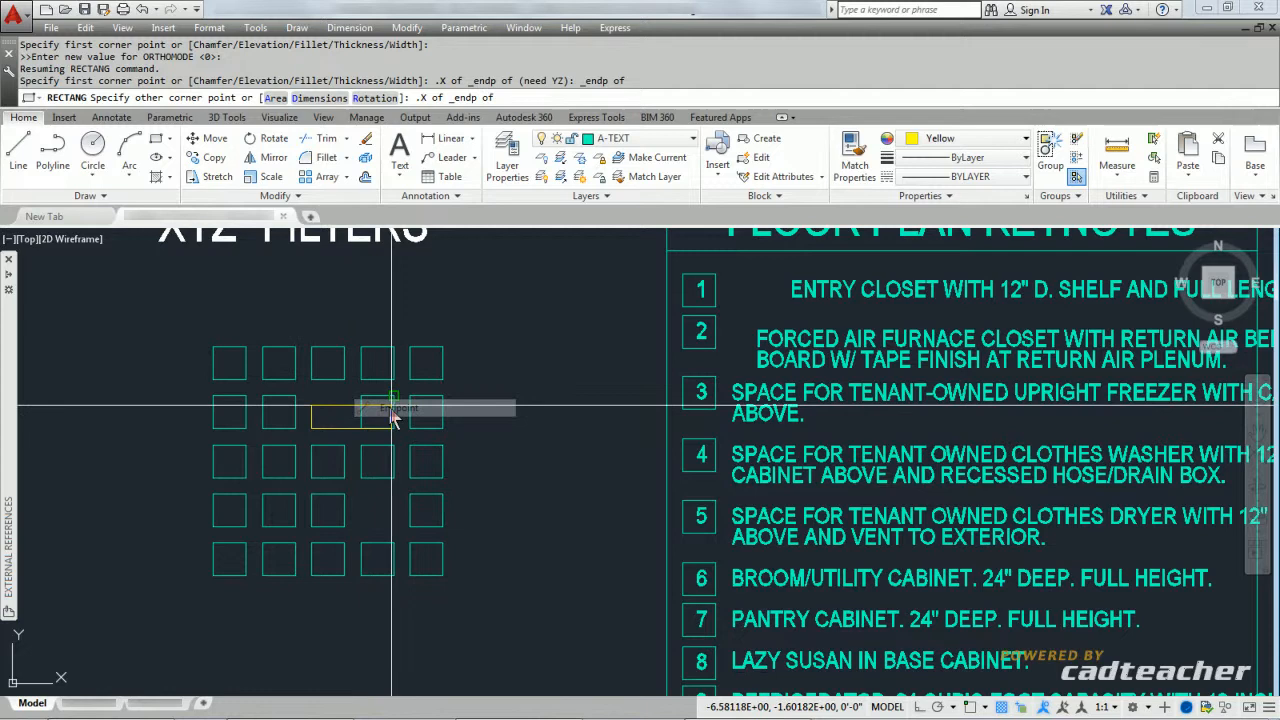
click(340, 383)
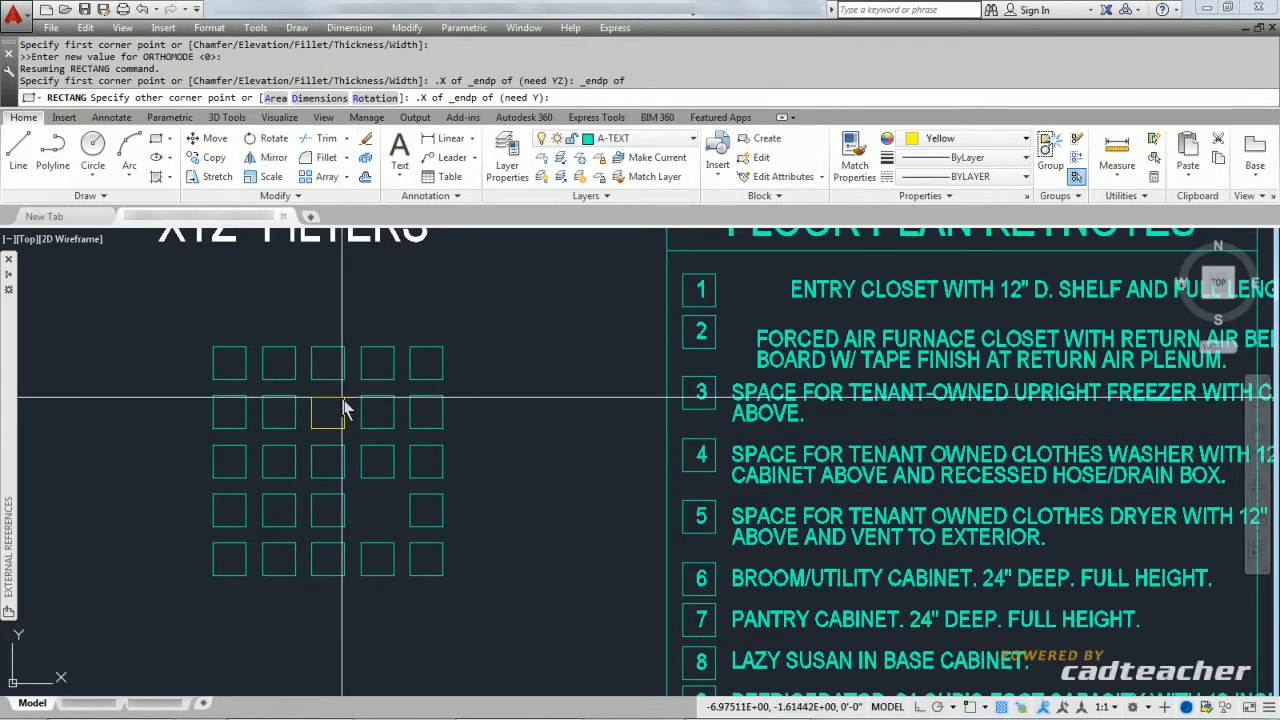
shift+right_click(342, 406)
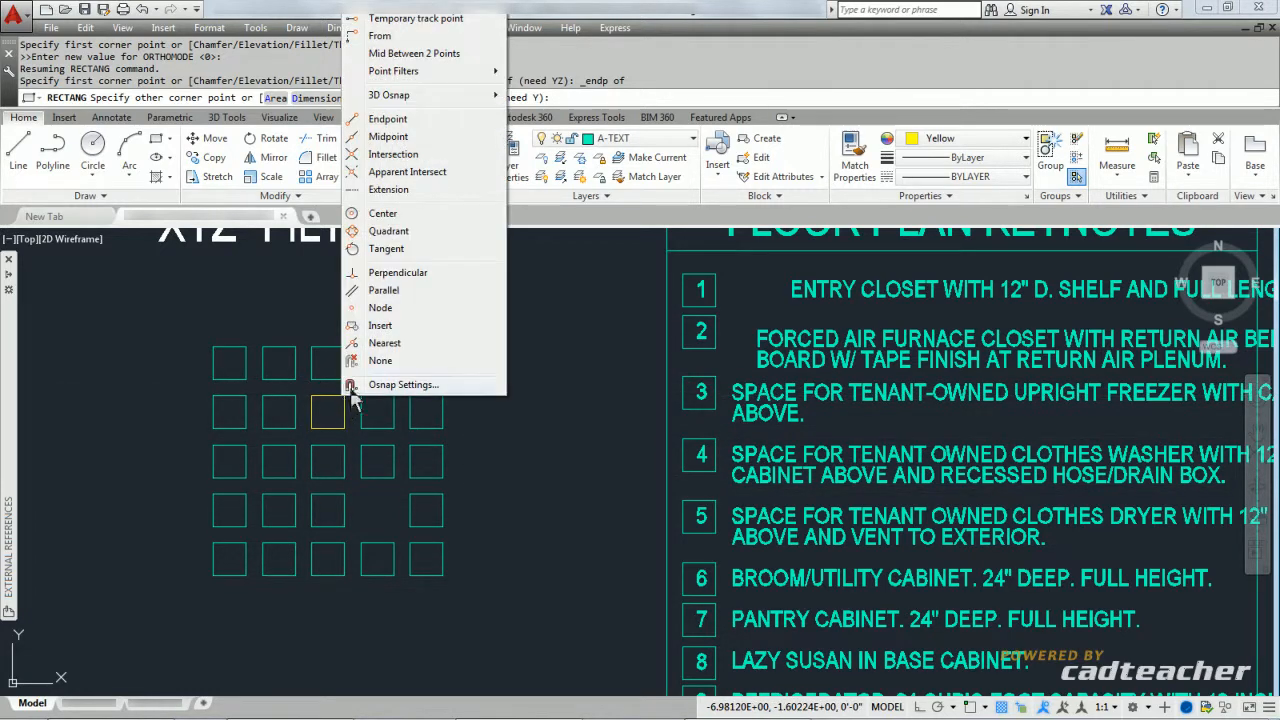
click(388, 120)
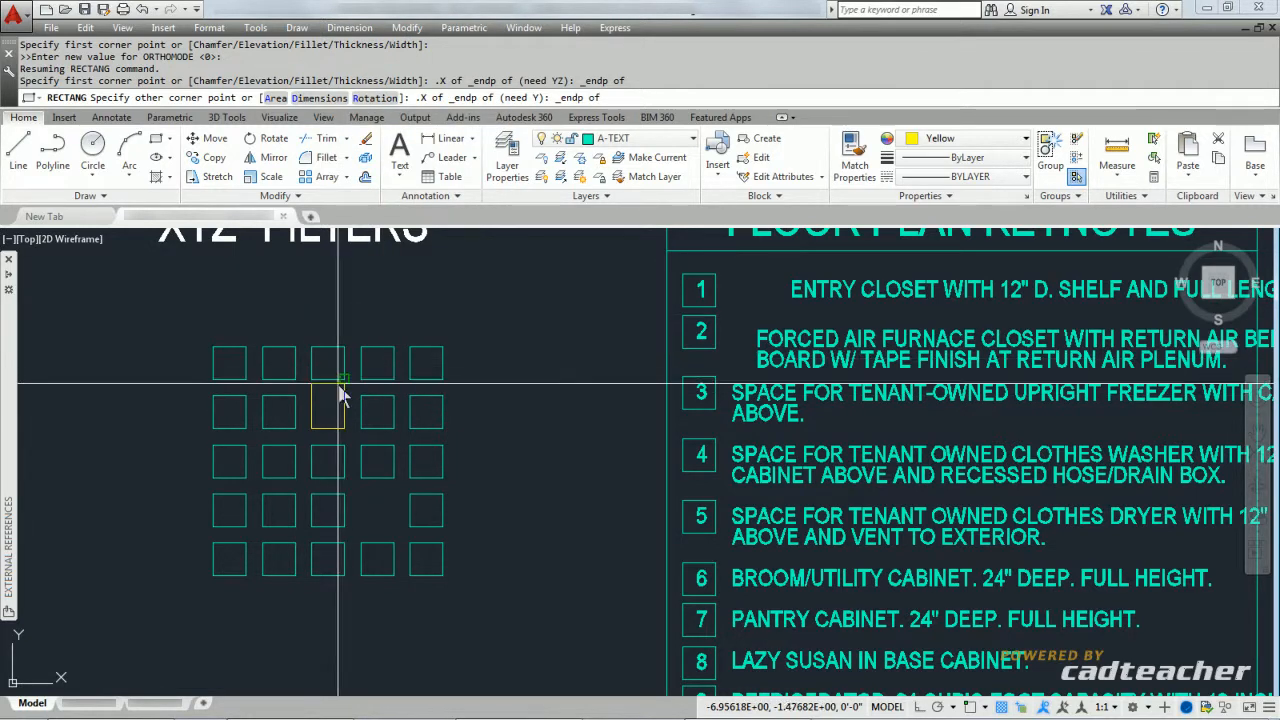
click(342, 406)
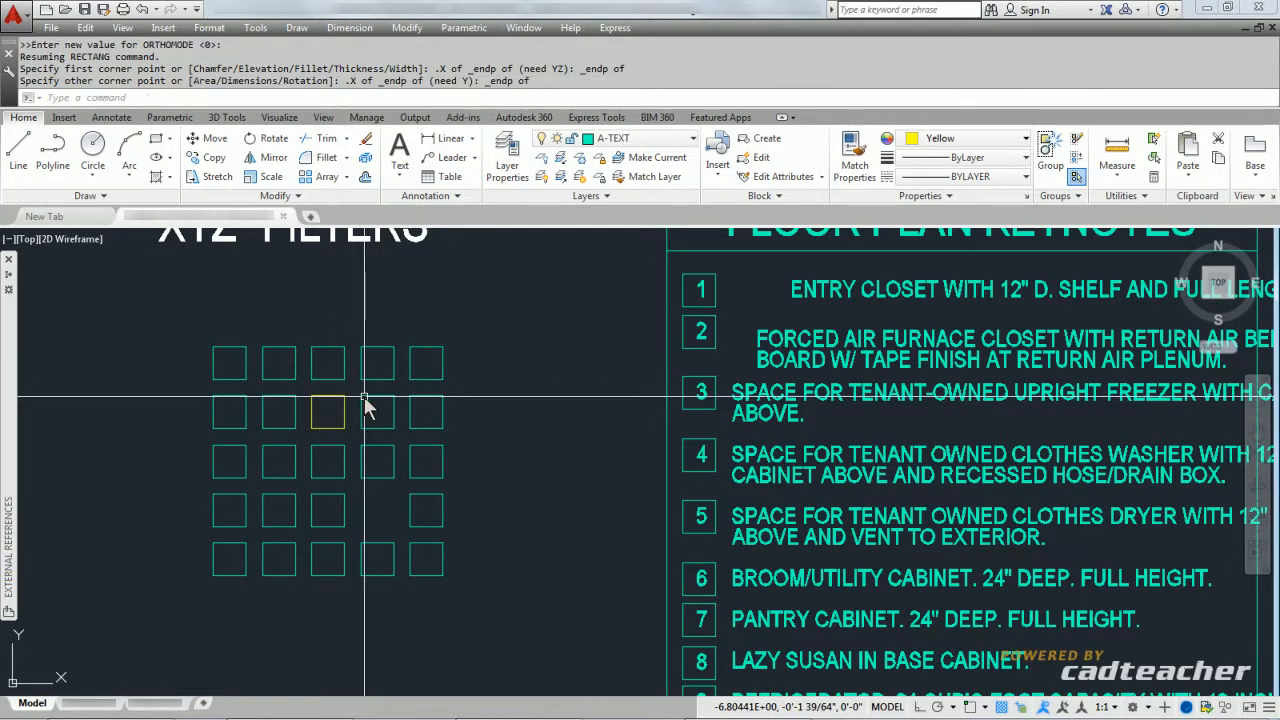
Start a rectangle in the fourth-row gap, filtering X from the lower-left endpoint of the square above and YZ from the left neighbour's lower endpoint
middle_drag(513, 590, 491, 457)
scroll(523, 503, up, 5)
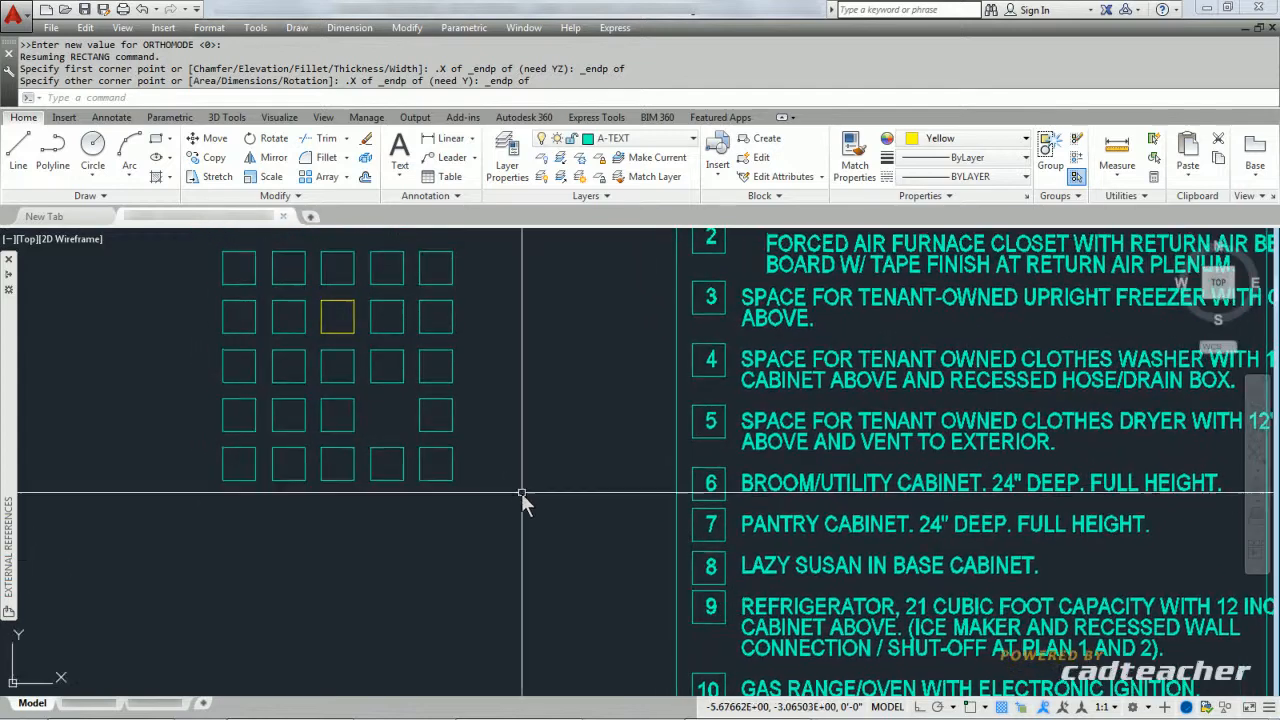
click(156, 140)
shift+right_click(341, 399)
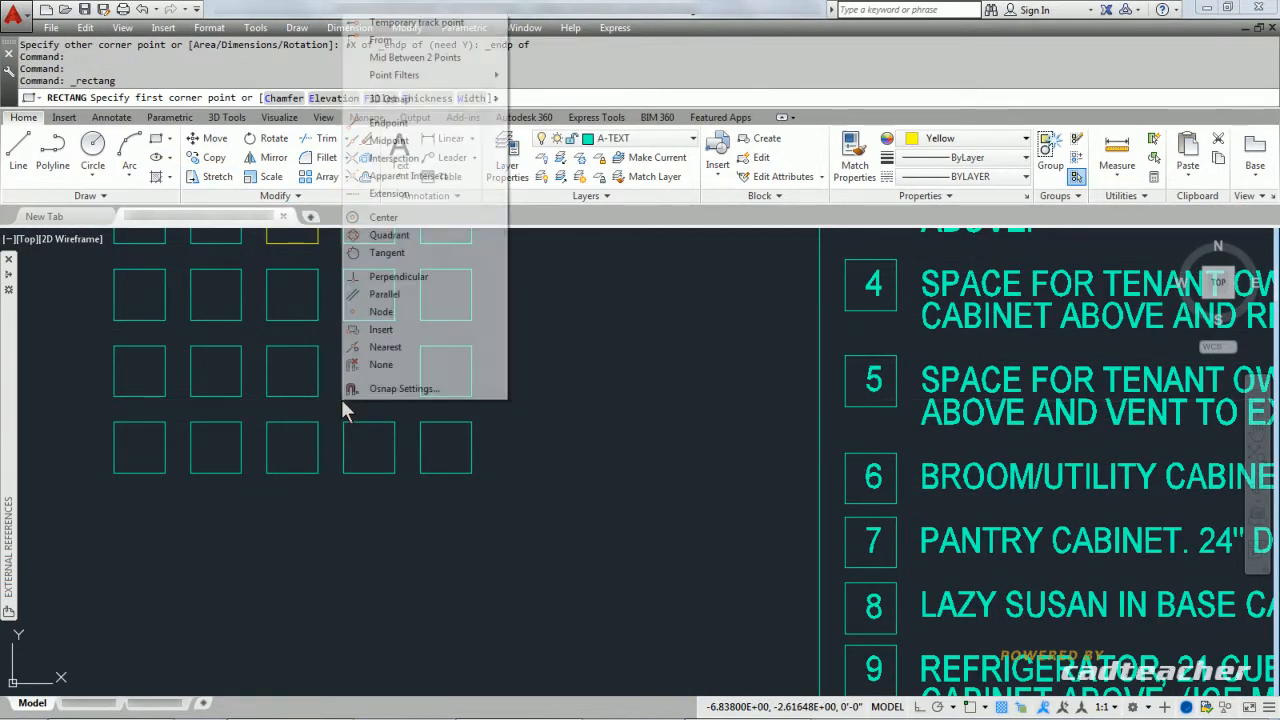
mouse_move(393, 78)
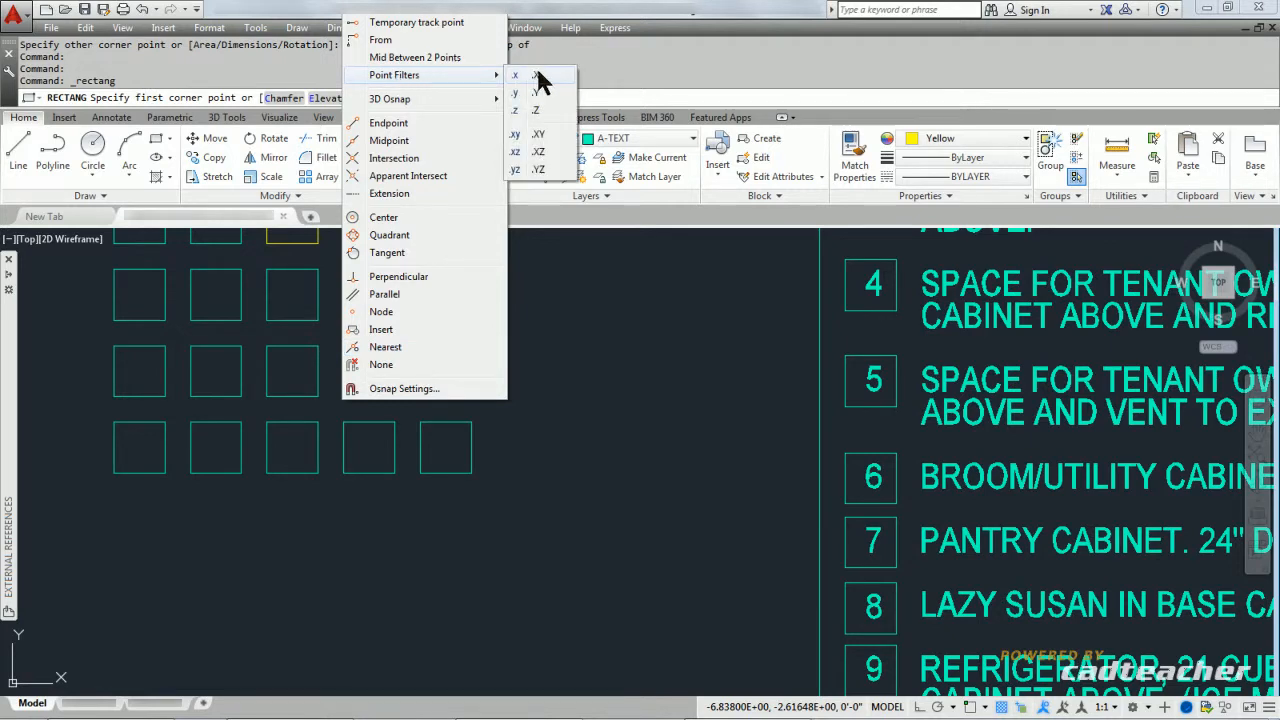
click(537, 75)
shift+right_click(342, 401)
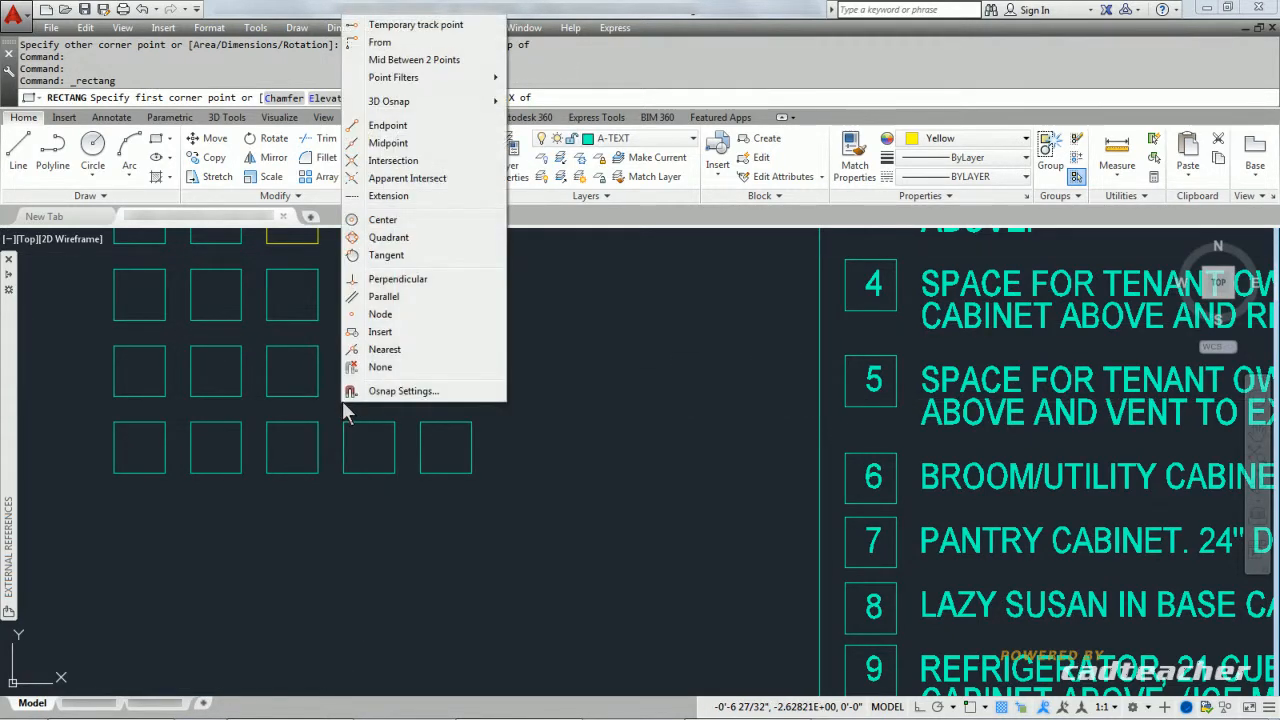
click(380, 126)
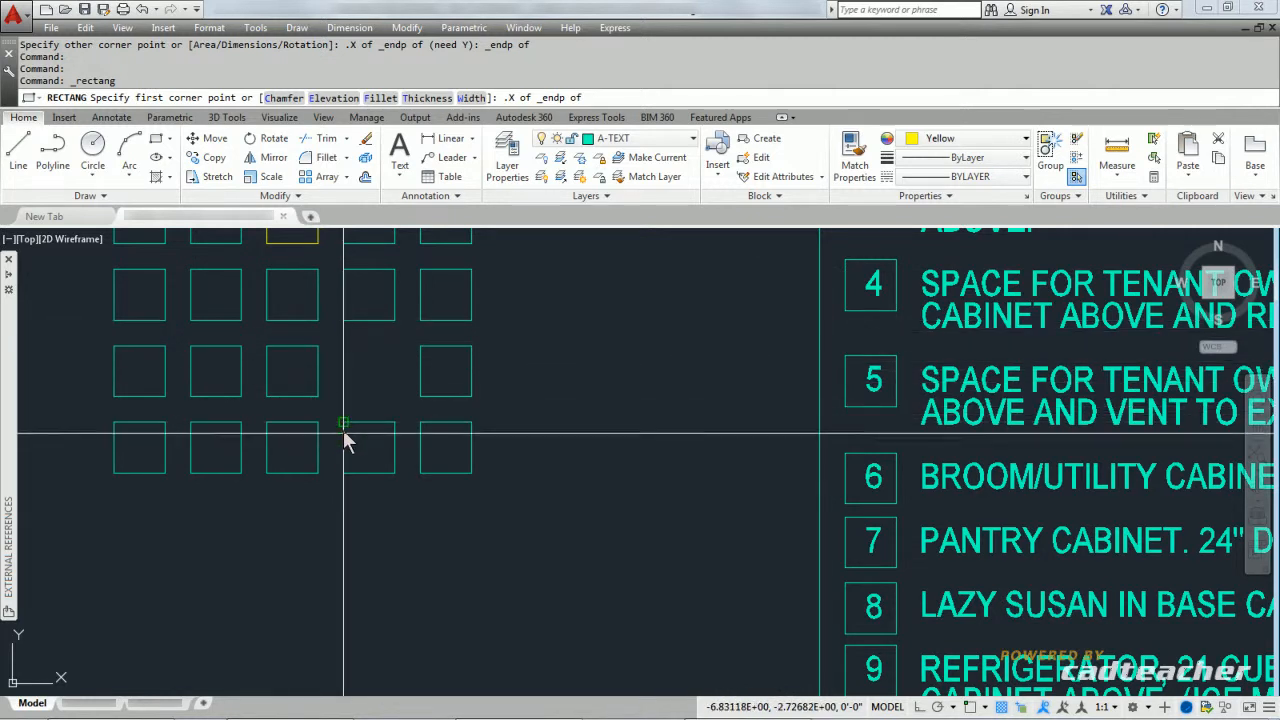
click(343, 321)
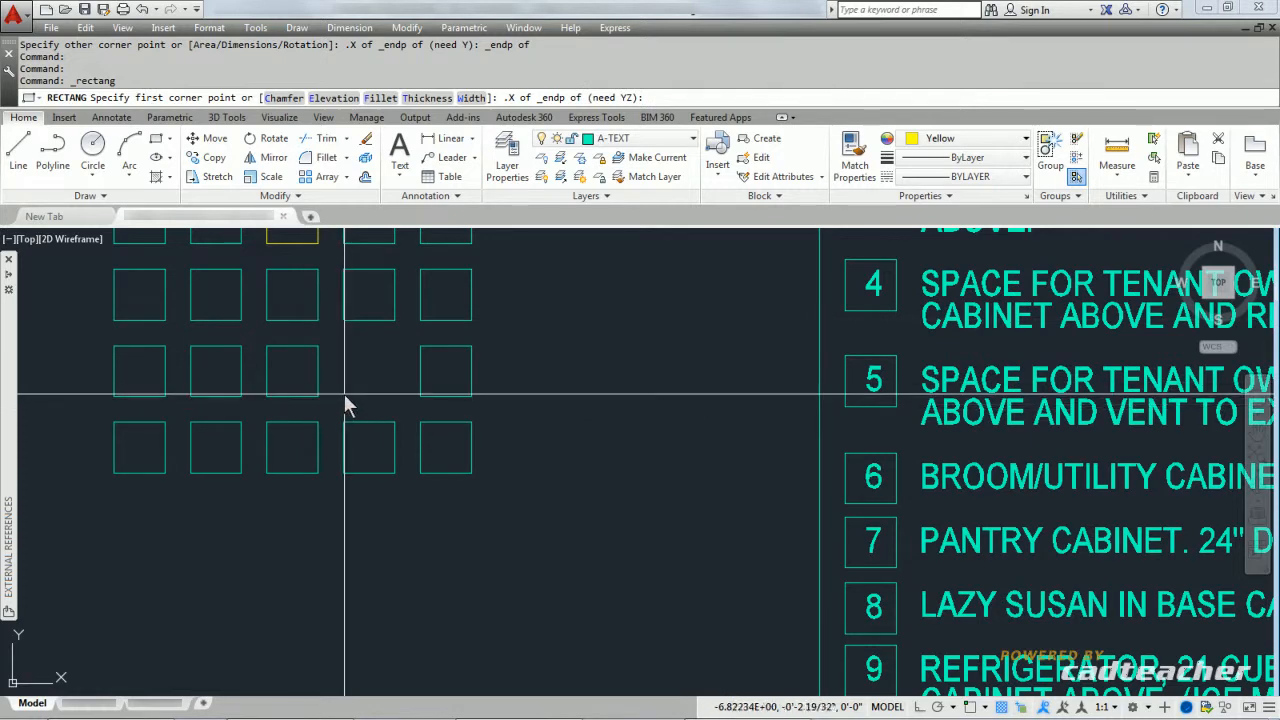
shift+right_click(341, 405)
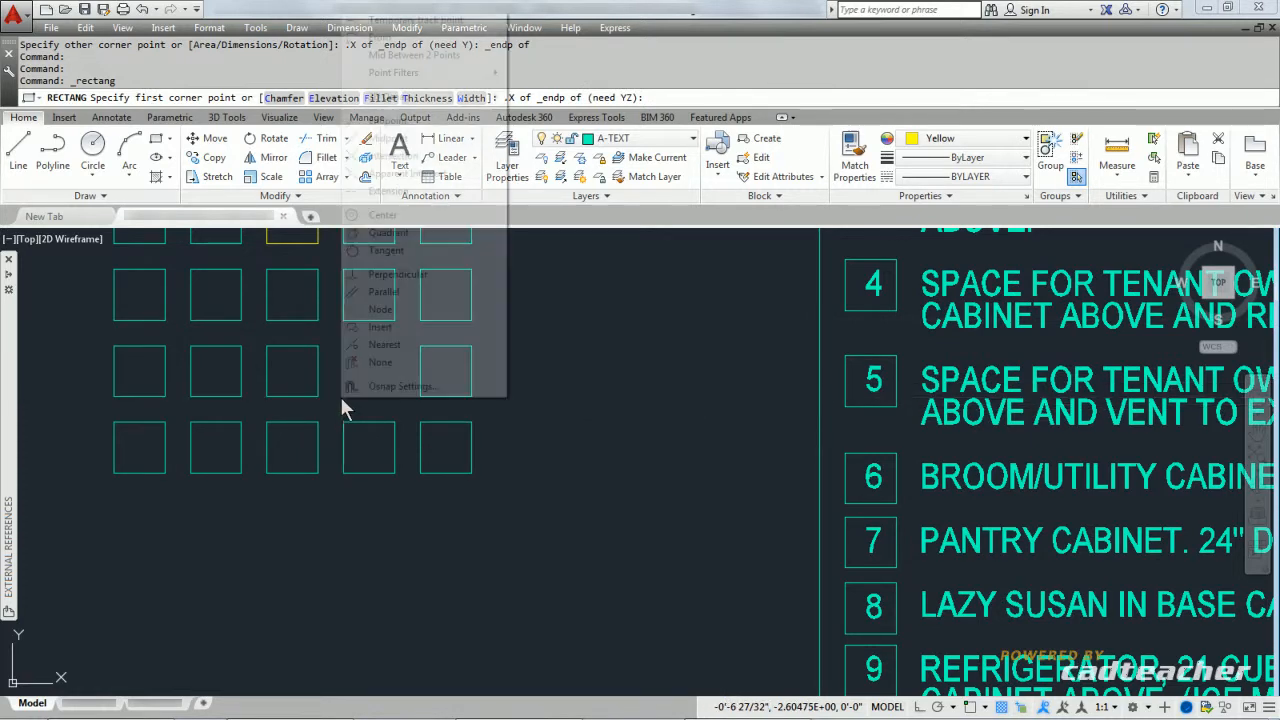
click(387, 121)
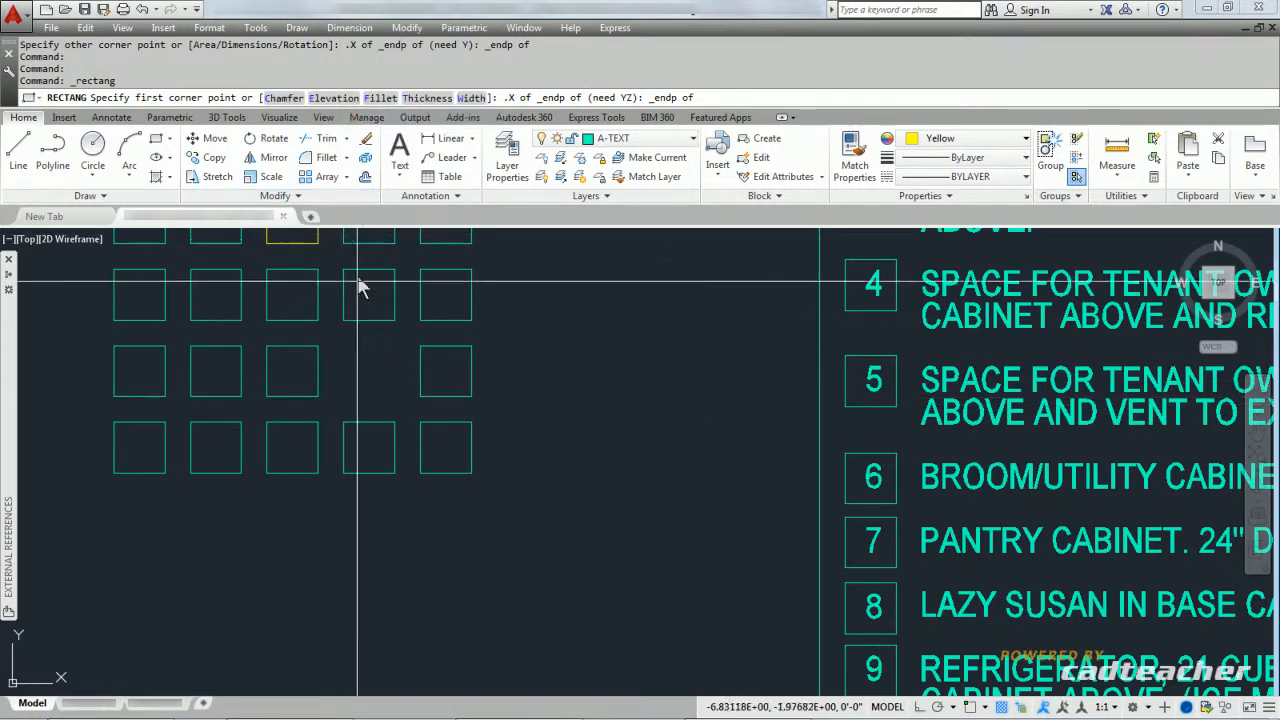
click(271, 399)
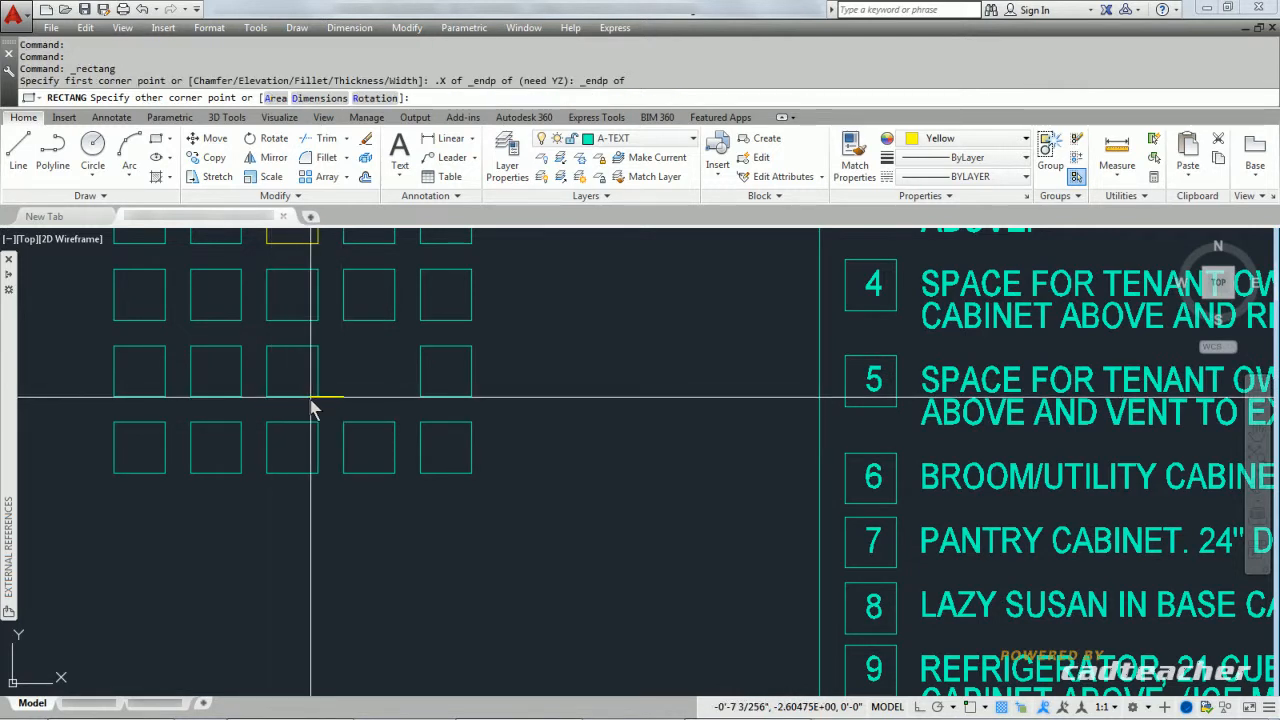
Complete the fourth-row rectangle, filtering X from the lower-right endpoint of the square above and Y from the right neighbour's upper-left endpoint
shift+right_click(395, 344)
mouse_move(450, 395)
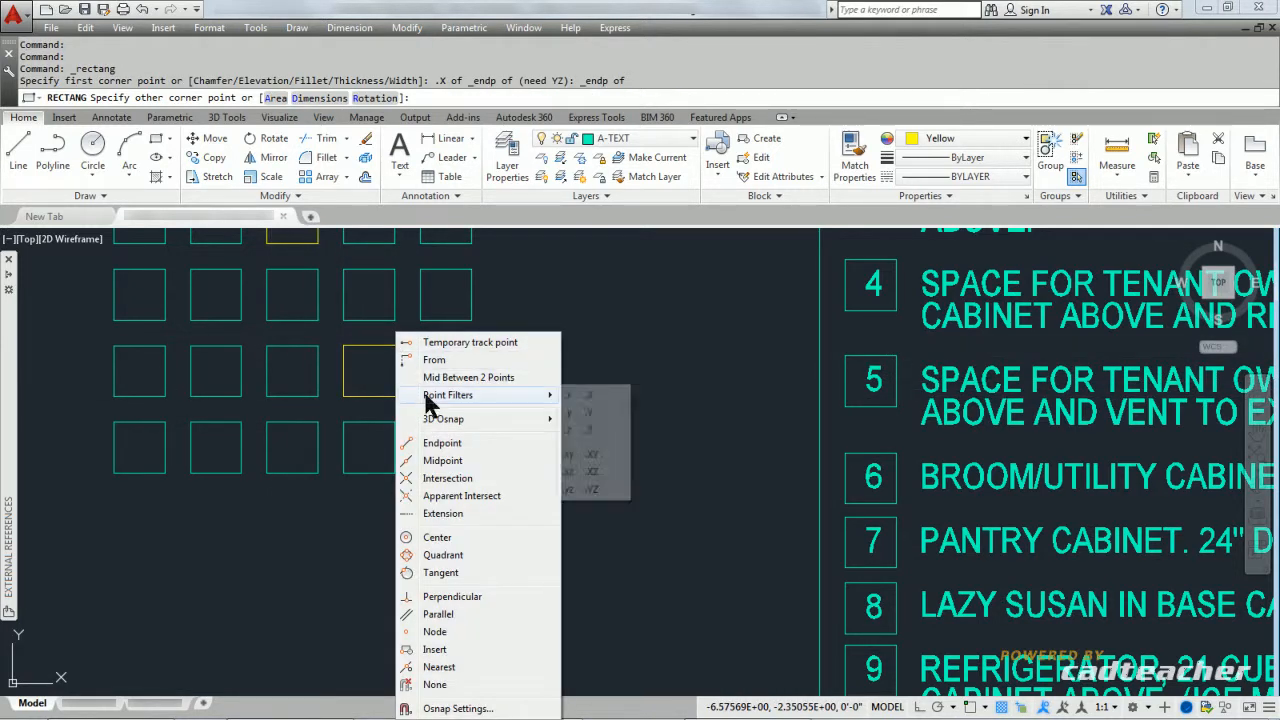
click(587, 397)
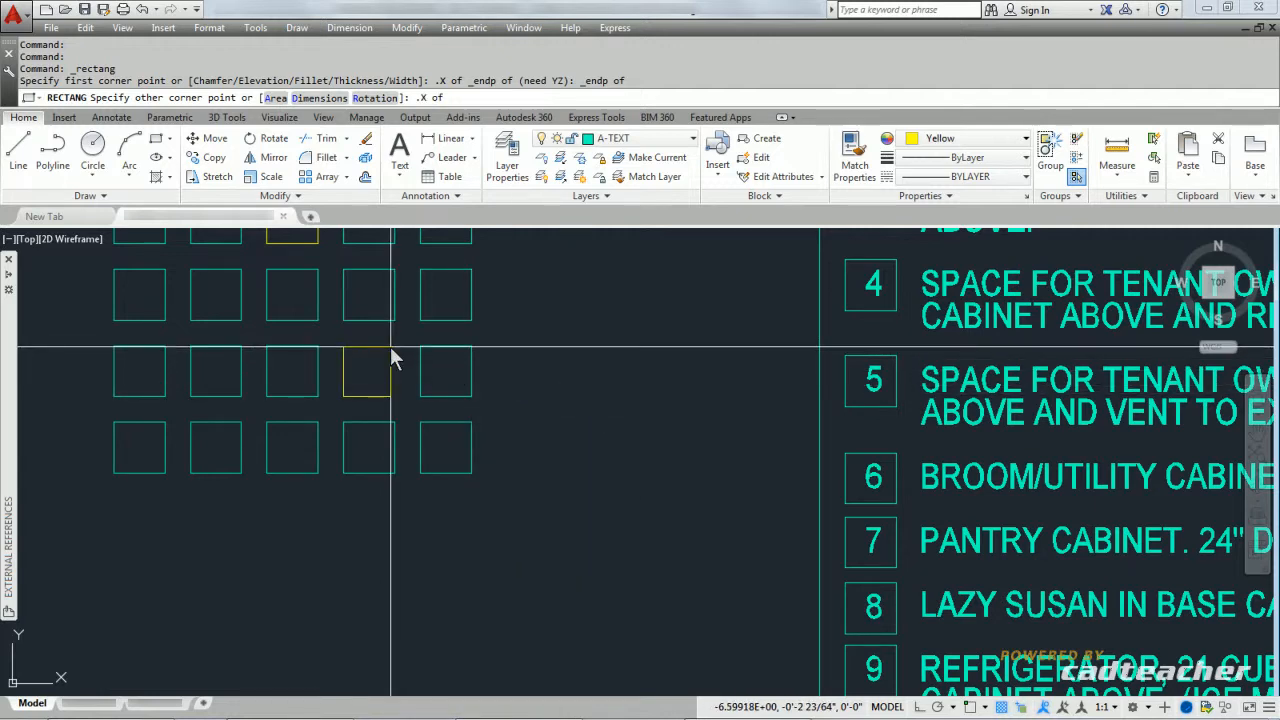
shift+right_click(390, 346)
click(436, 443)
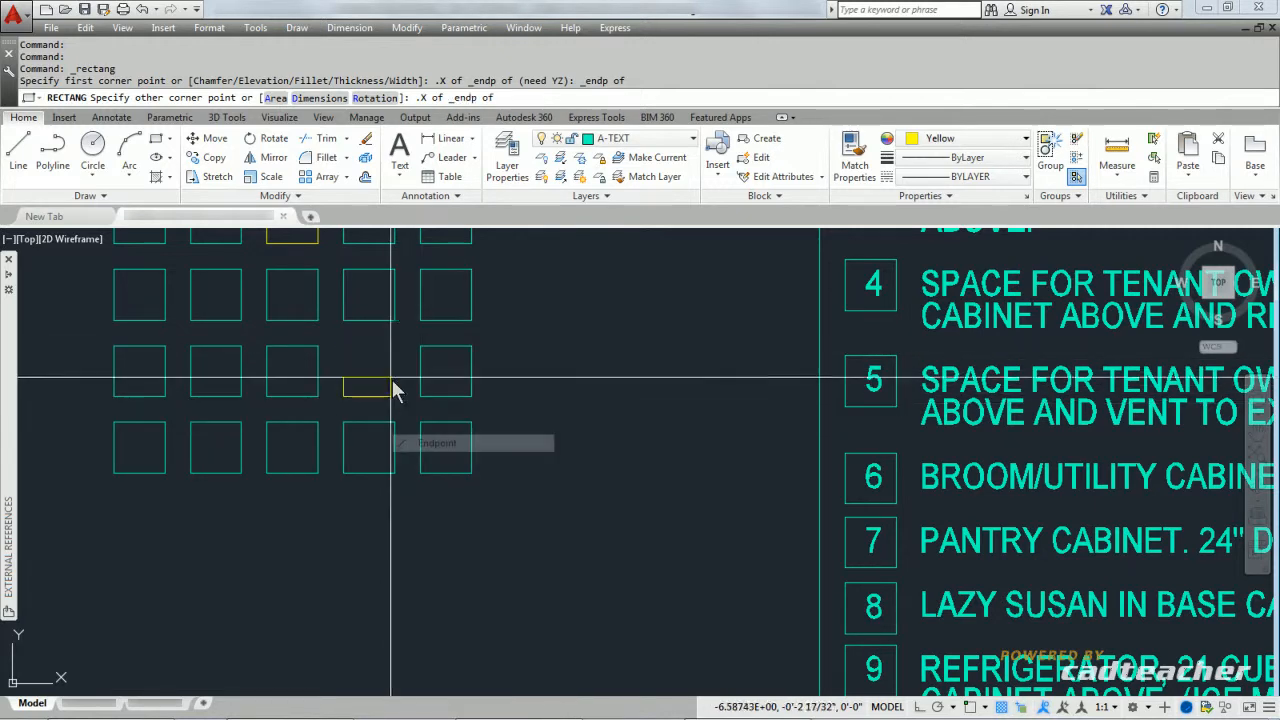
click(393, 321)
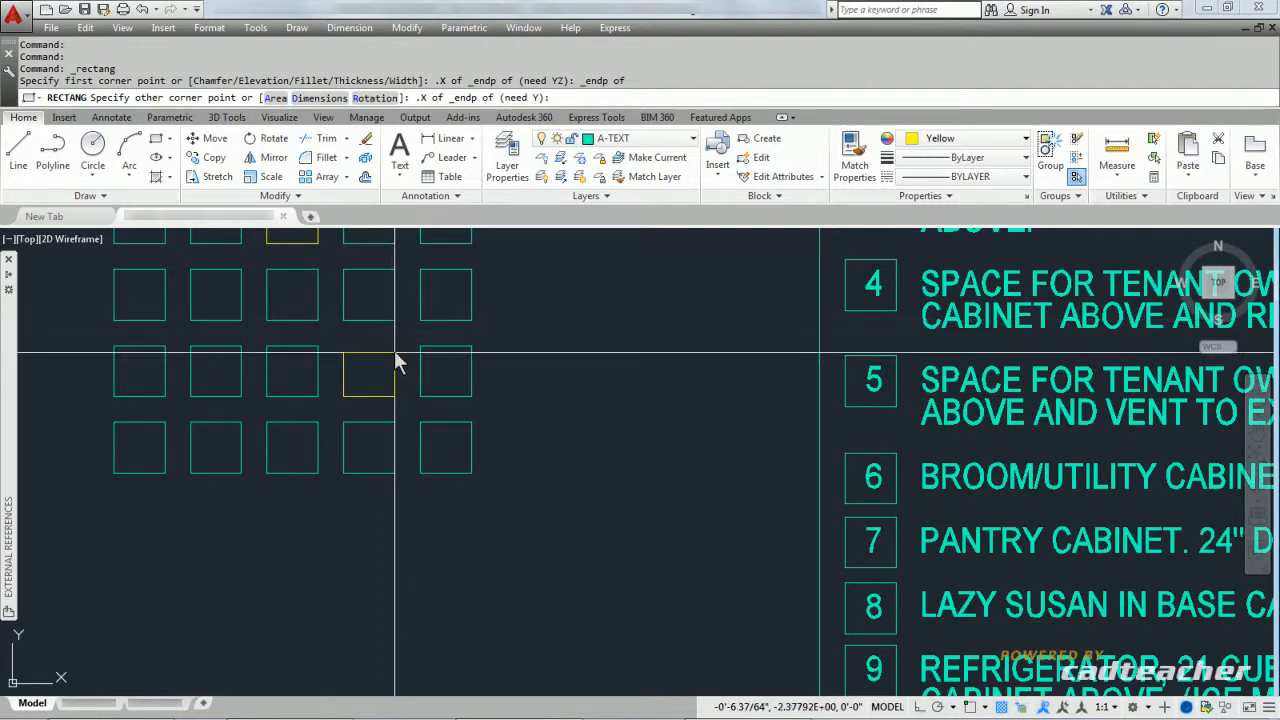
shift+right_click(395, 358)
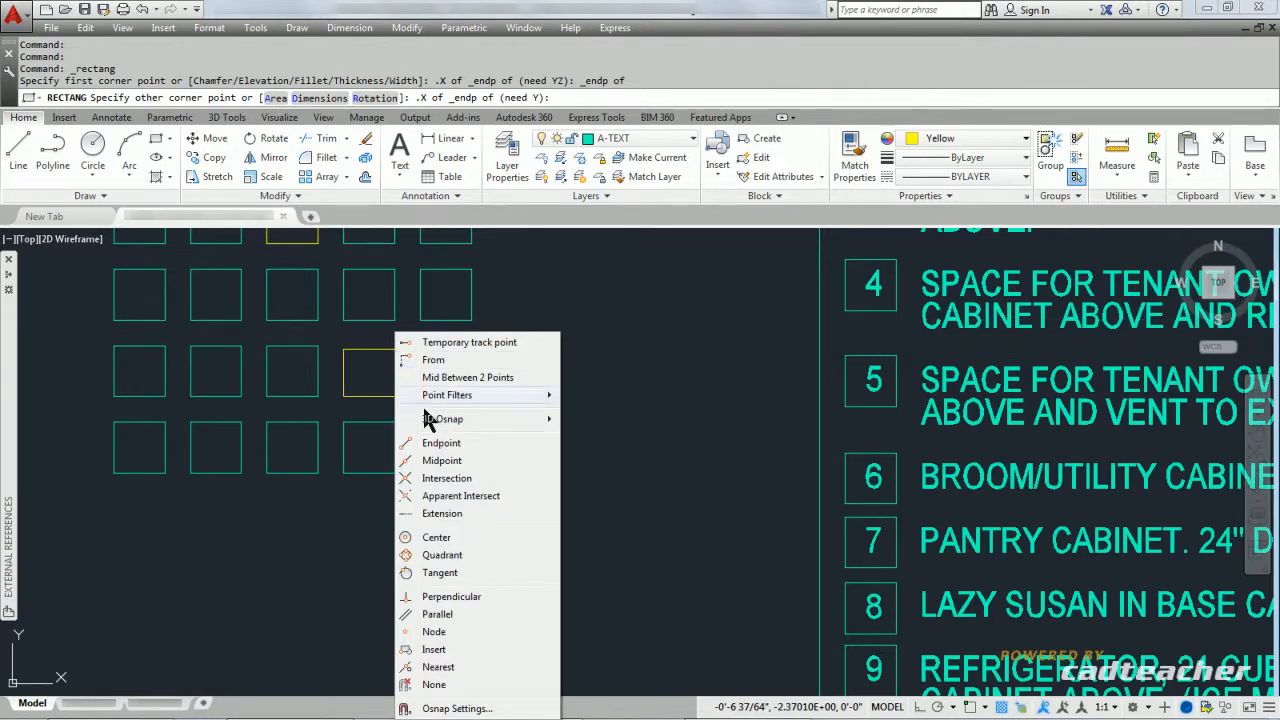
click(436, 443)
click(421, 348)
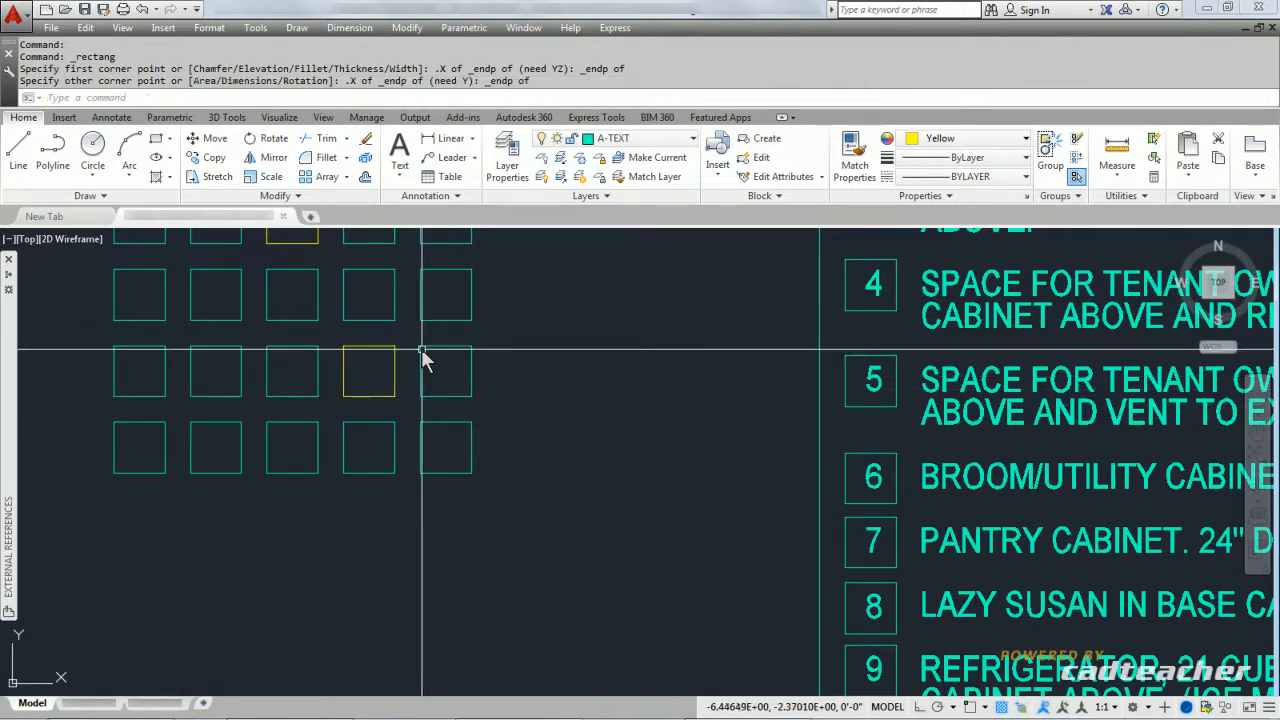
Save the drawing
scroll(648, 509, down, 2)
mouse_move(888, 484)
middle_down()
mouse_move(481, 569)
mouse_move(426, 566)
middle_up()
middle_drag(572, 459, 510, 464)
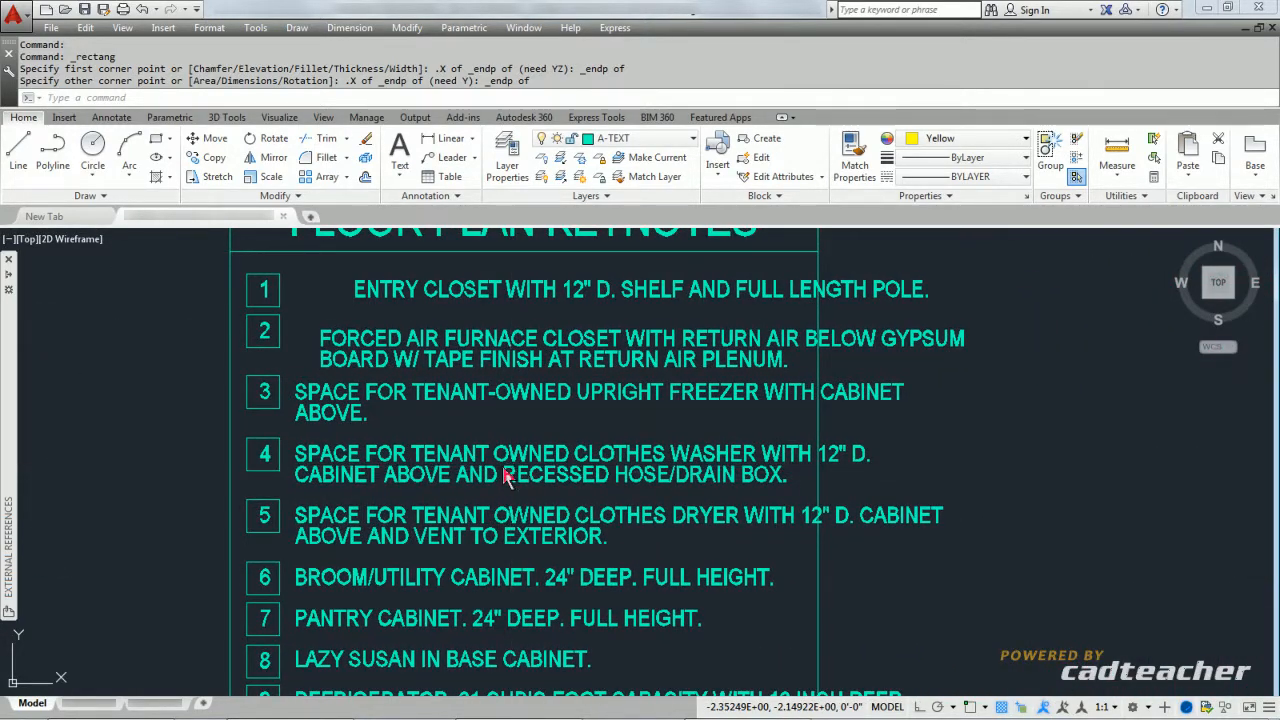
key(ctrl+s)
Examine the text lines of floor plan keynotes 1 and 2 and the boxed numbers 1 to 3 they should line up with
click(395, 290)
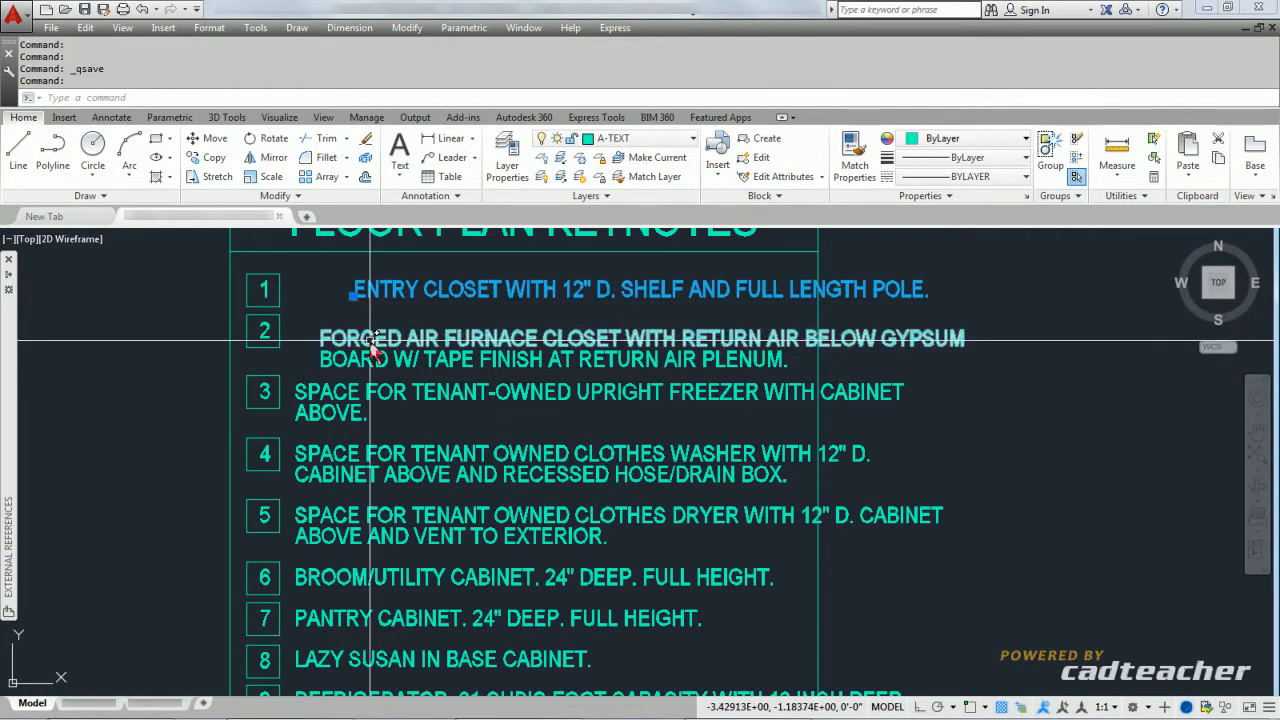
click(370, 342)
click(363, 359)
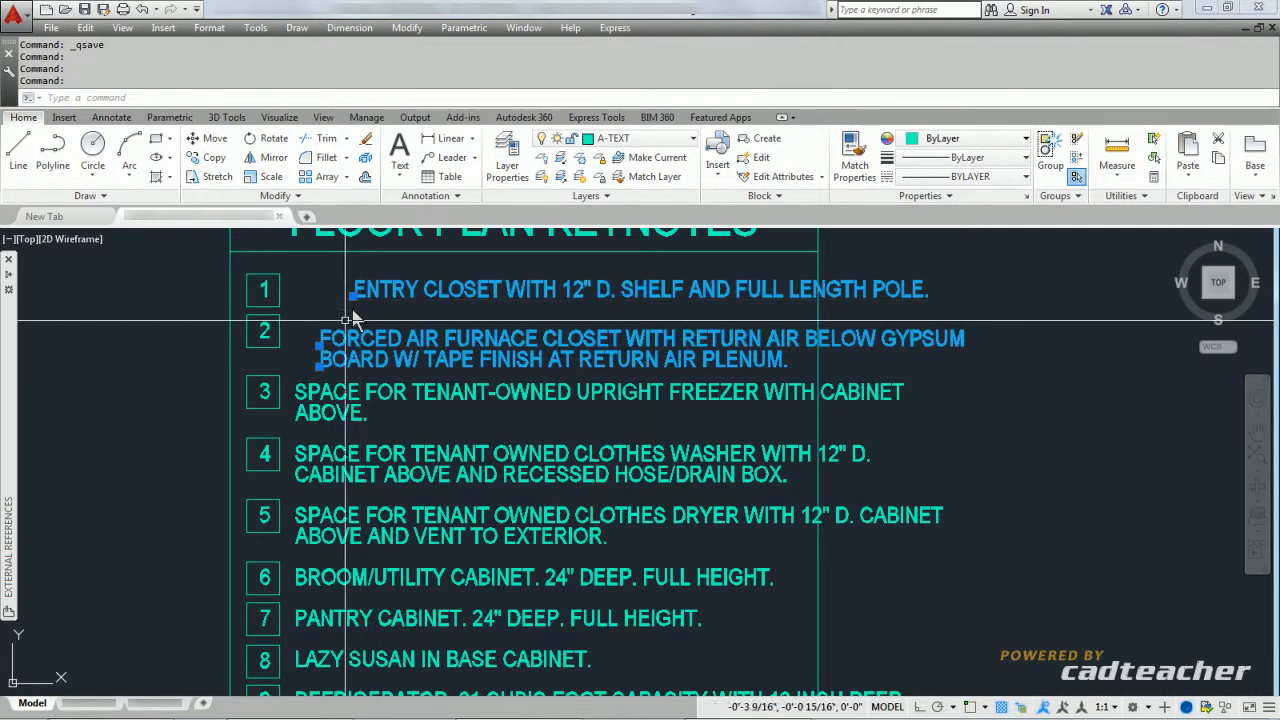
key(Escape)
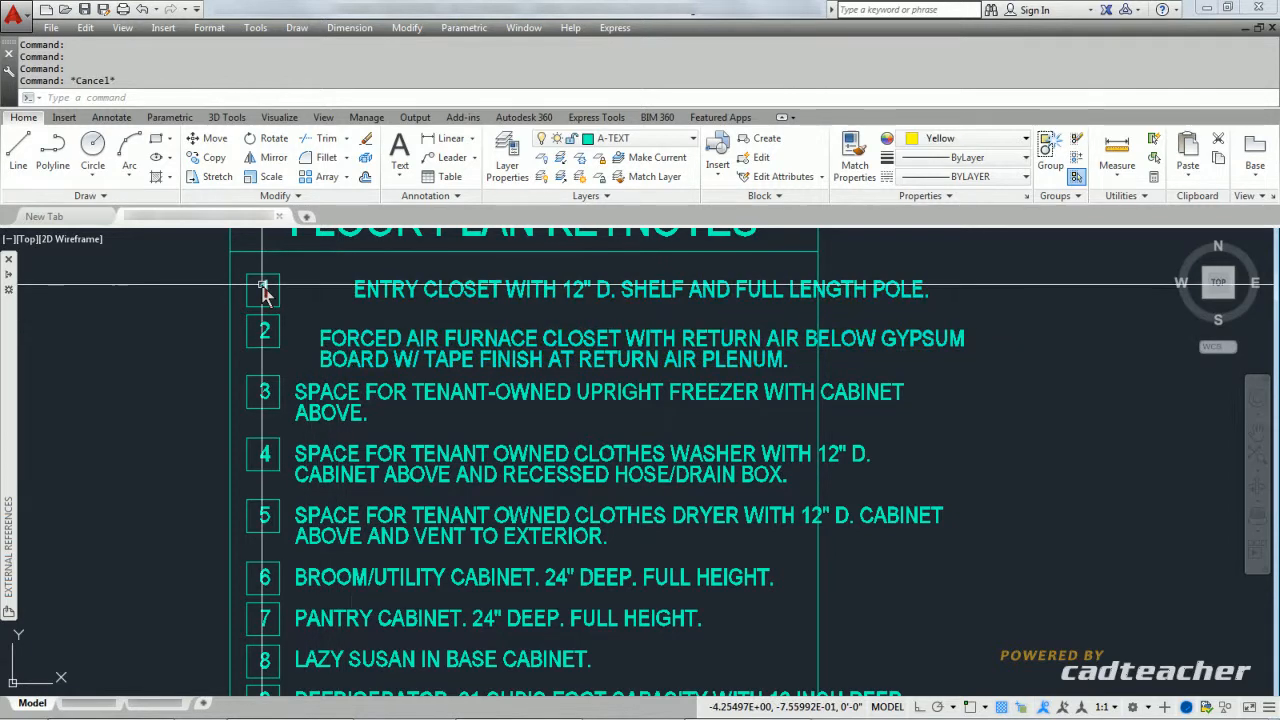
click(262, 288)
click(265, 330)
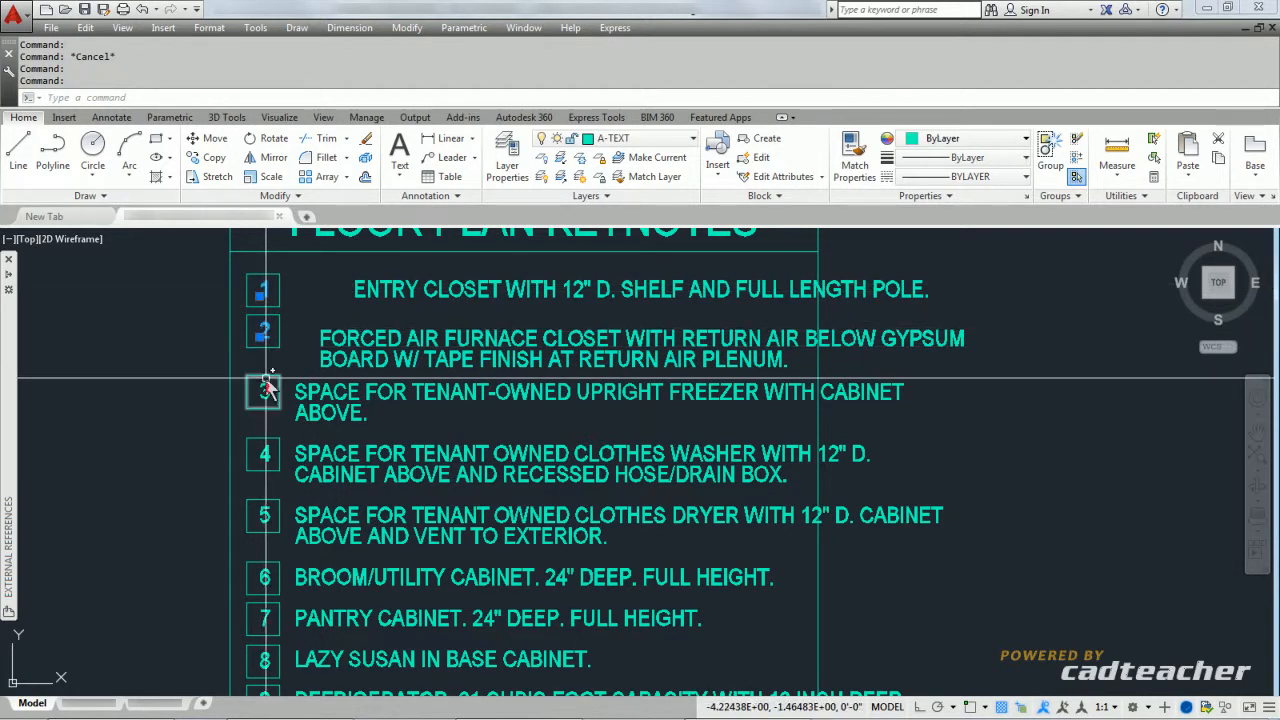
click(263, 389)
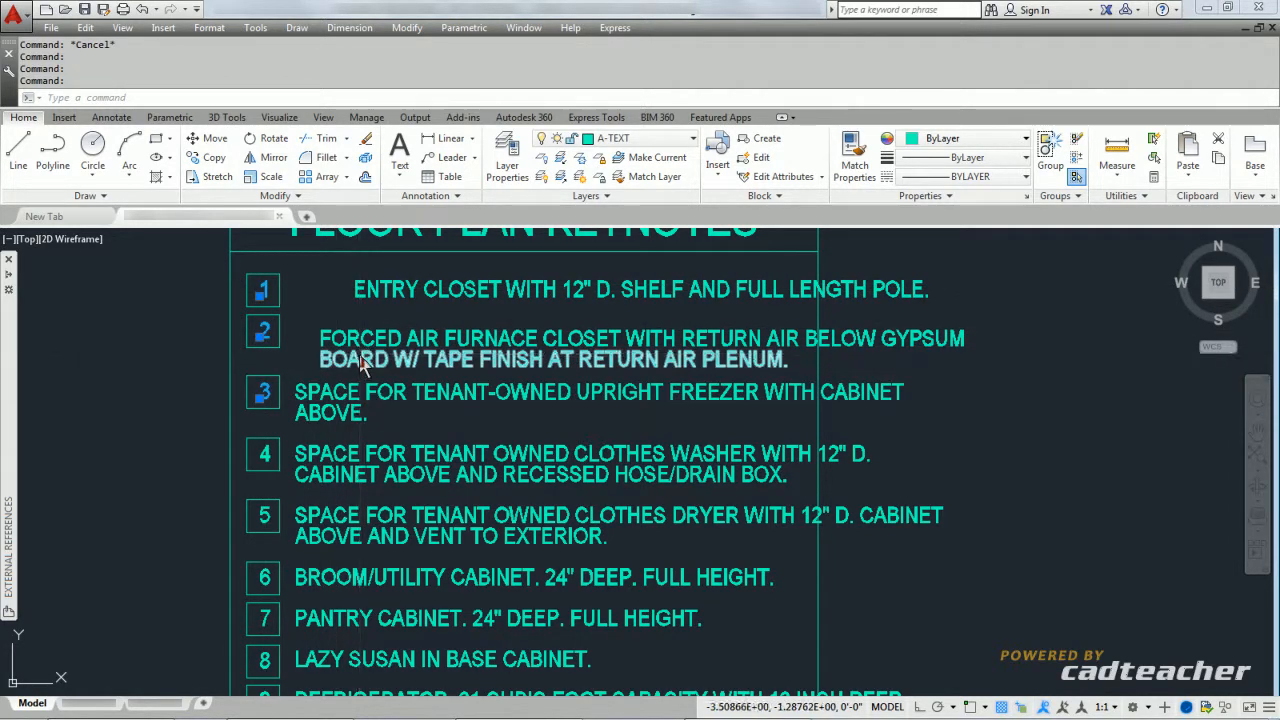
key(Escape)
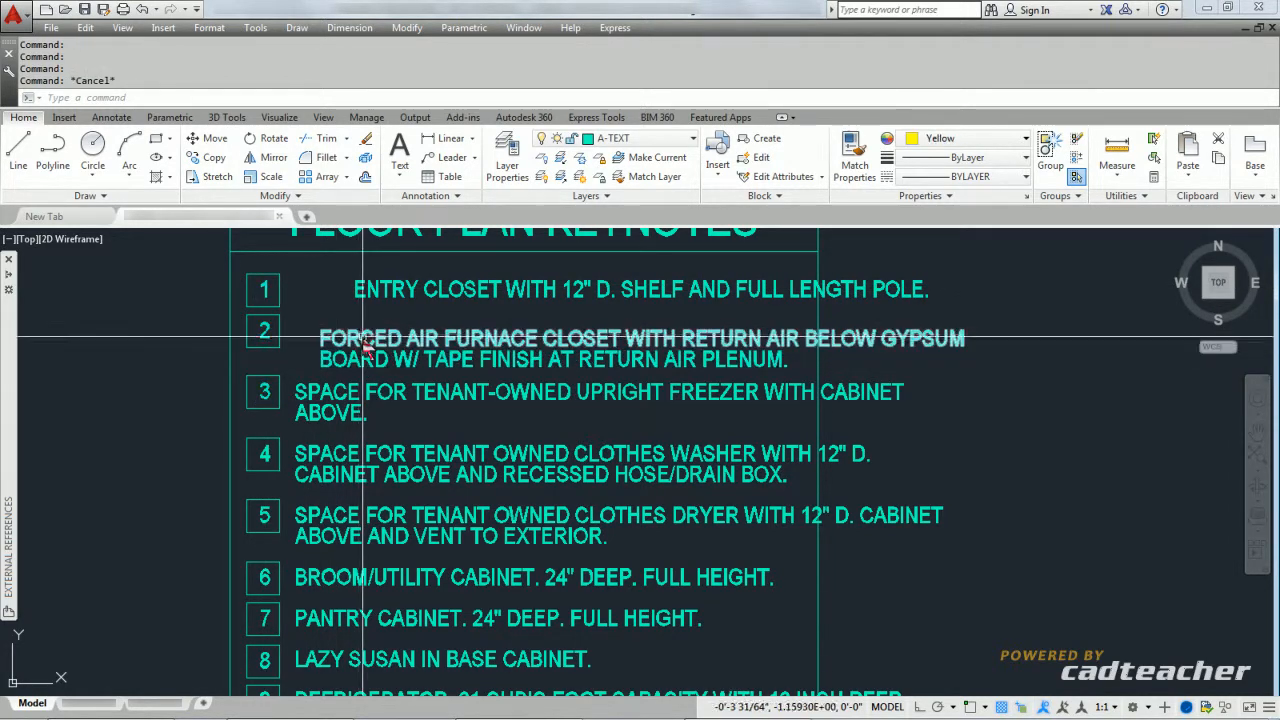
Compare the insertion point of keynote 1's text with that of keynote 3's first line and with the boxed number 1
click(339, 271)
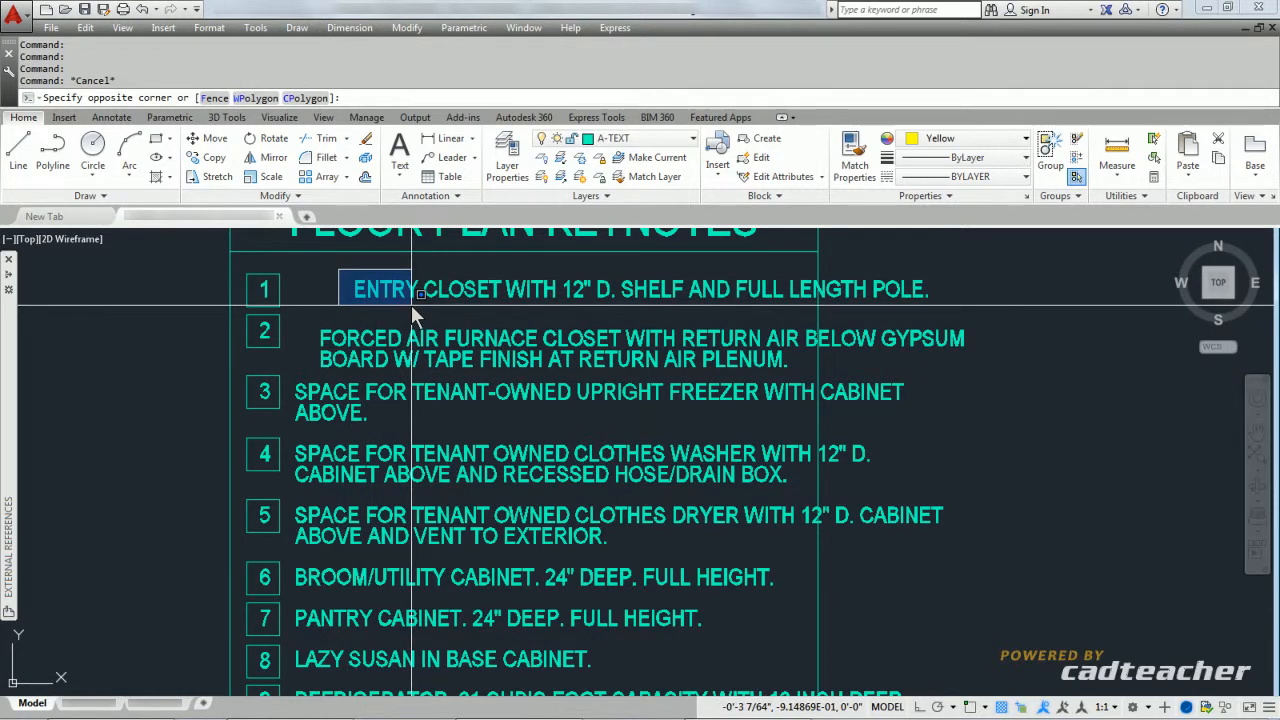
key(Escape)
click(361, 299)
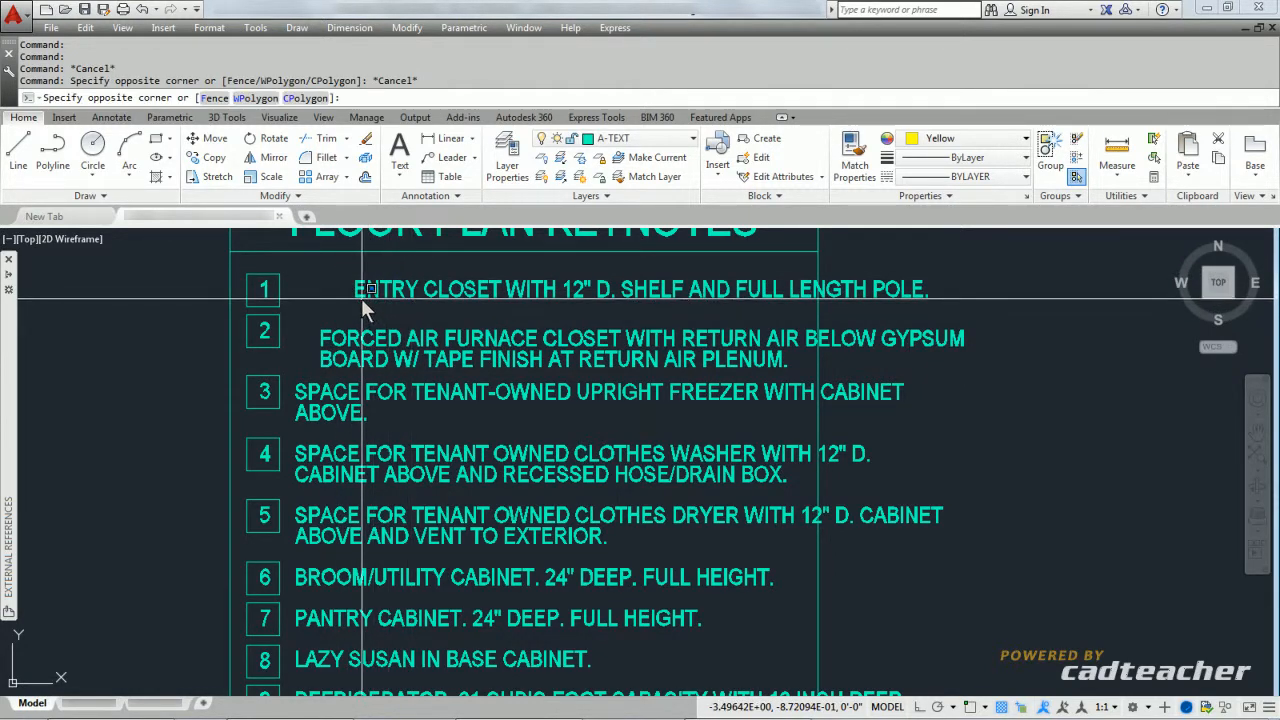
click(355, 298)
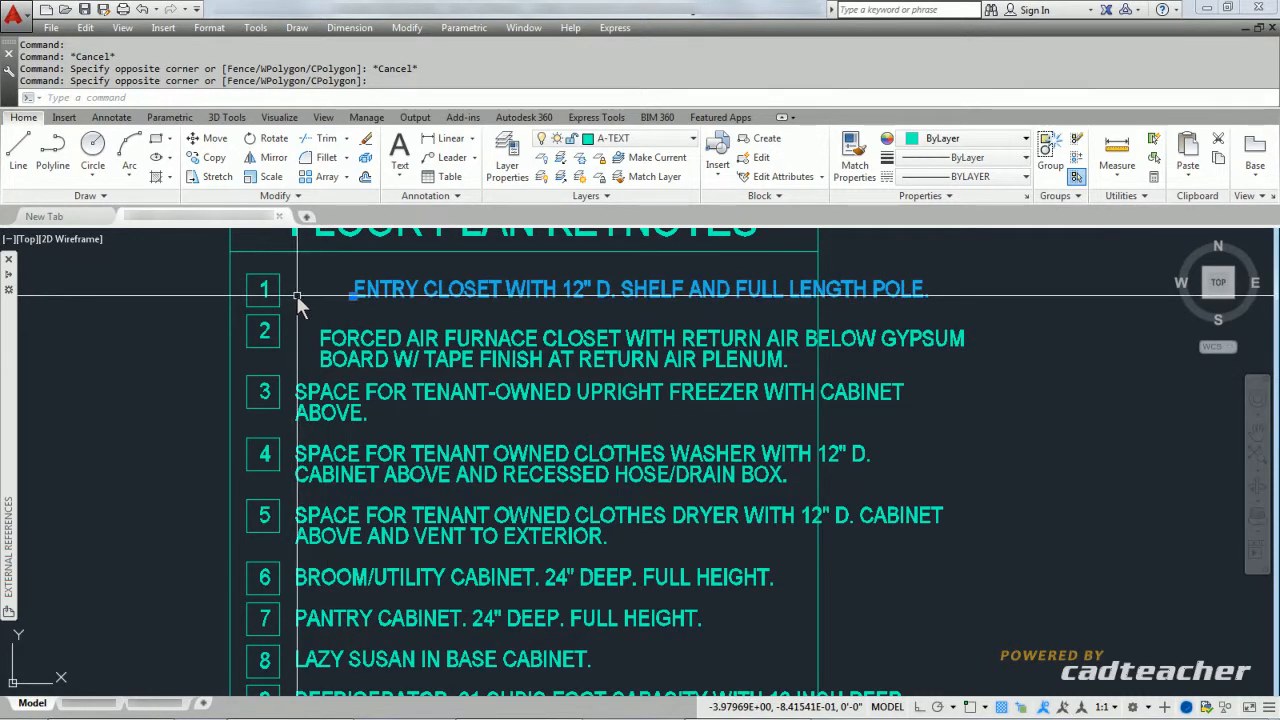
click(296, 386)
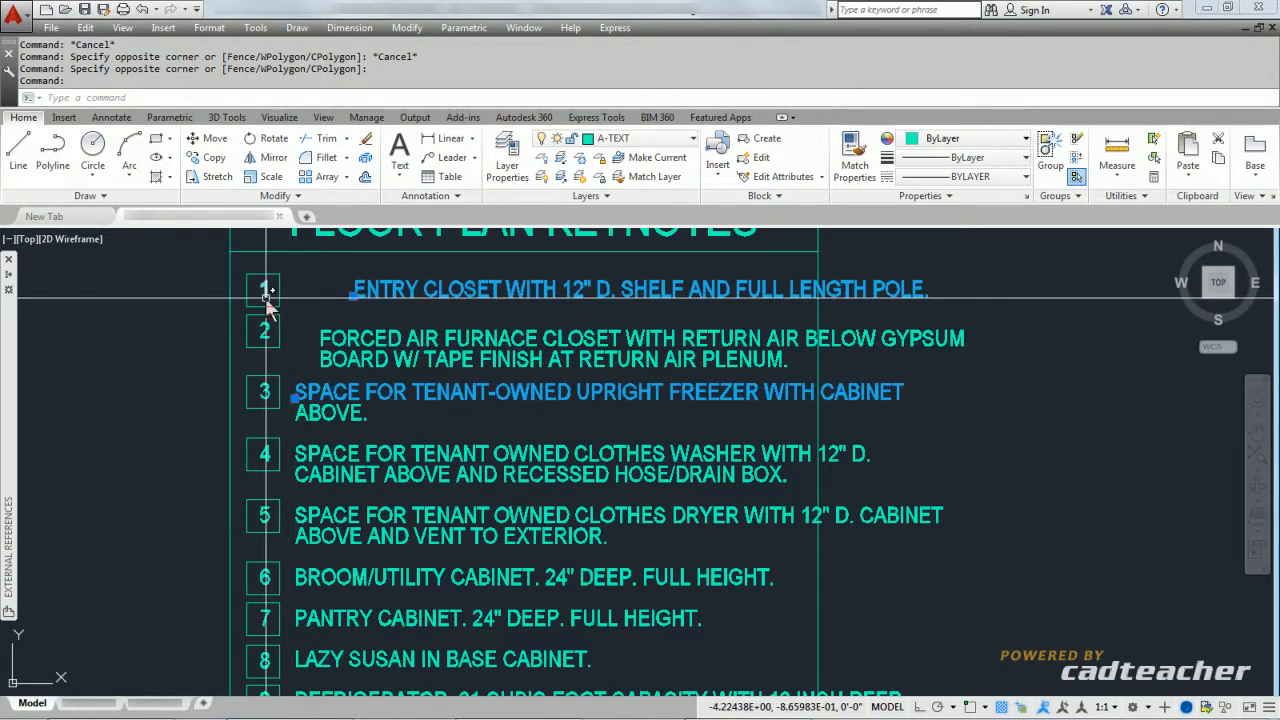
key(Escape)
key(Escape)
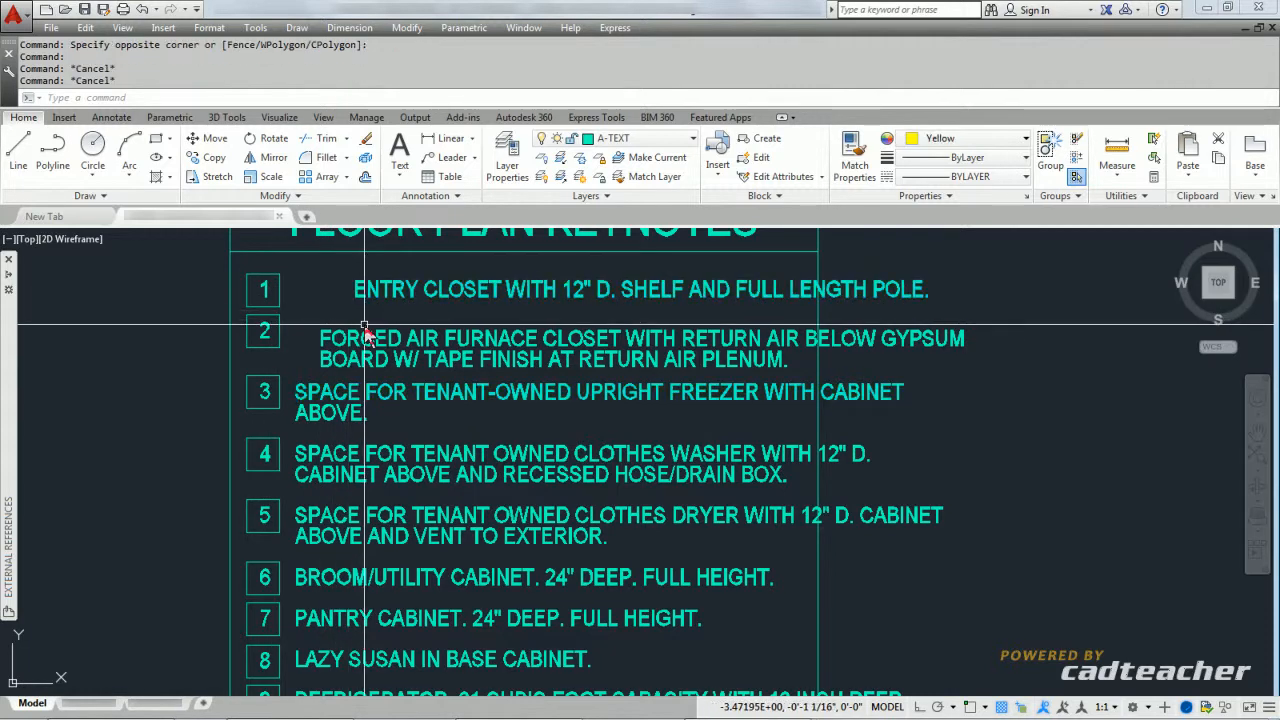
Start moving the "ENTRY CLOSET" text of keynote 1, using its insertion point as the base point
click(218, 147)
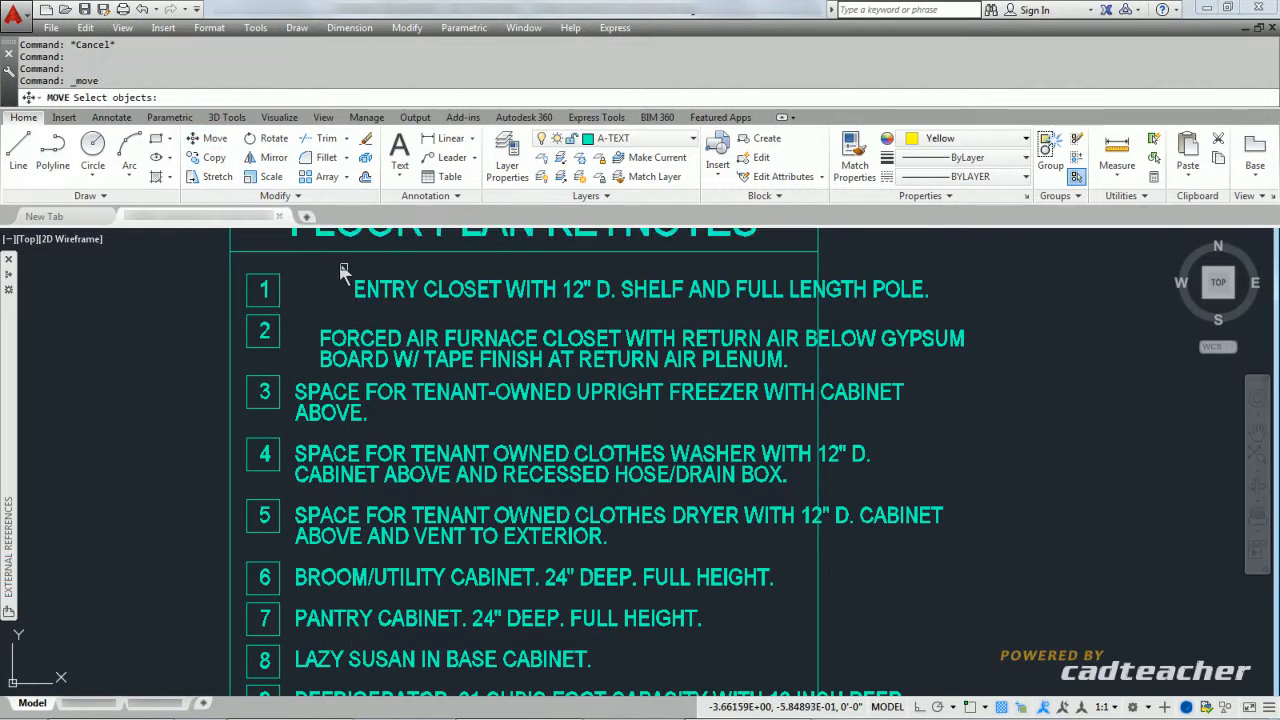
click(356, 289)
key(Return)
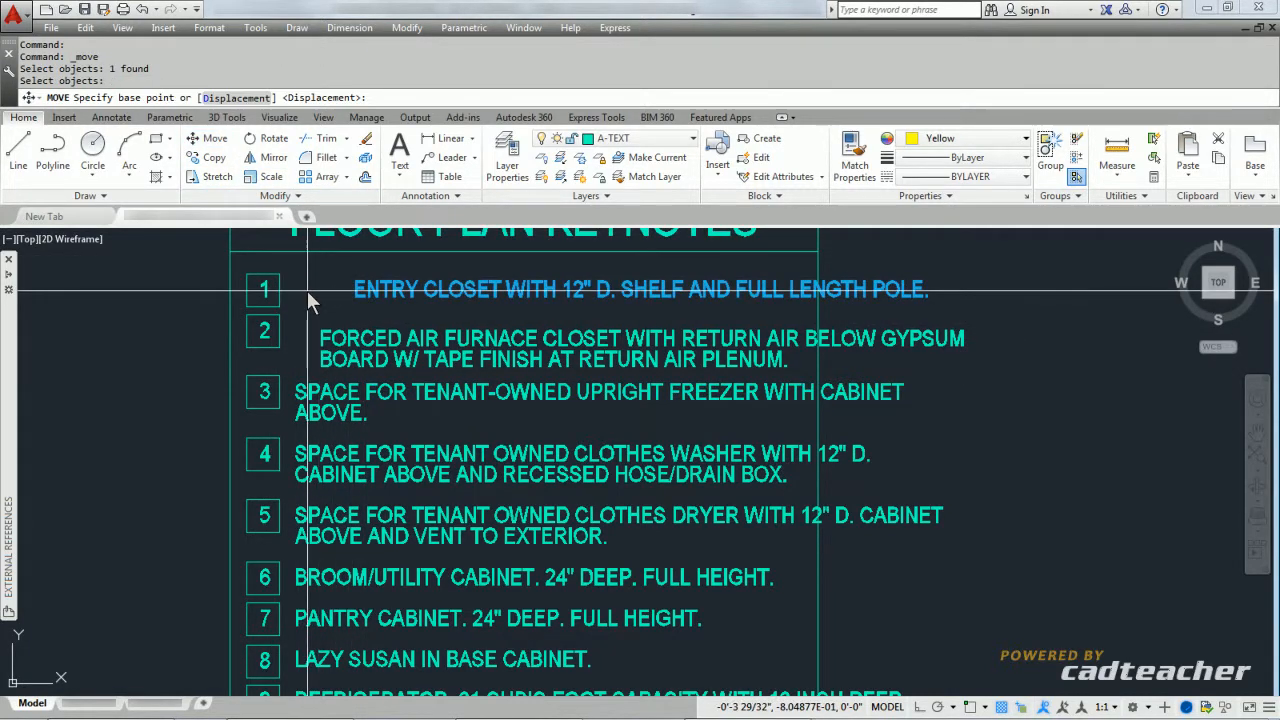
shift+right_click(307, 291)
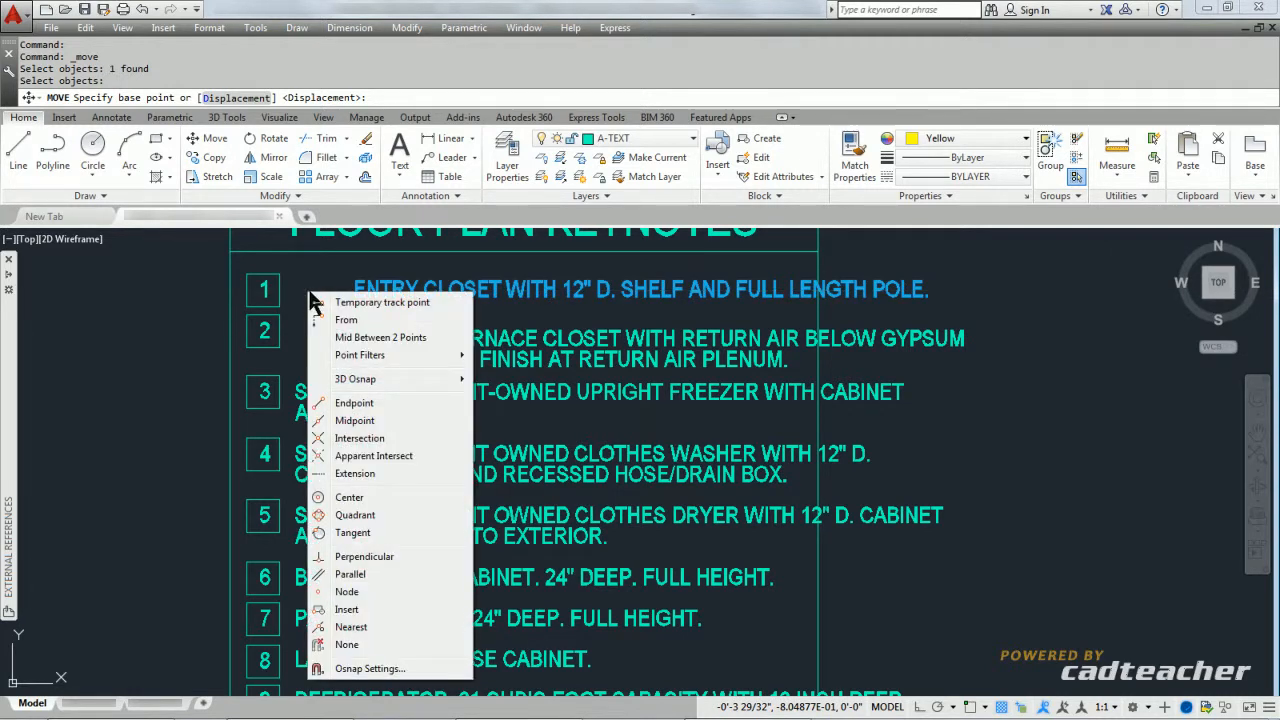
click(346, 610)
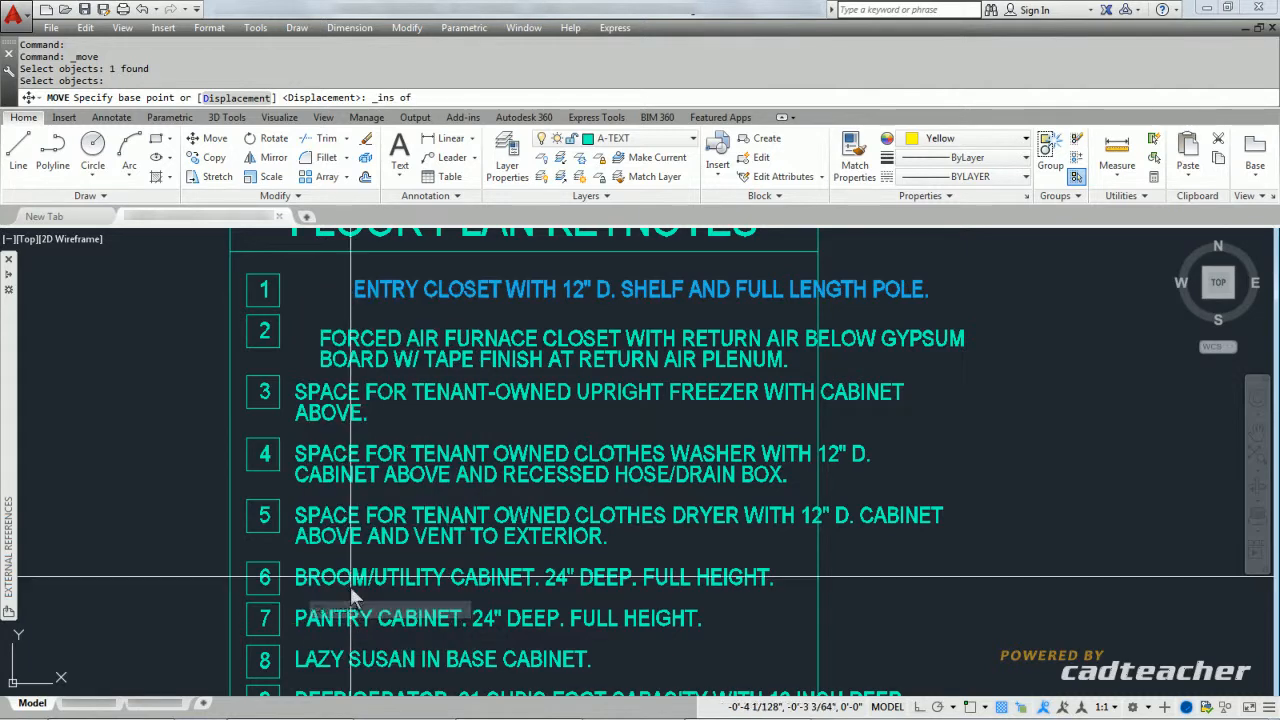
click(351, 302)
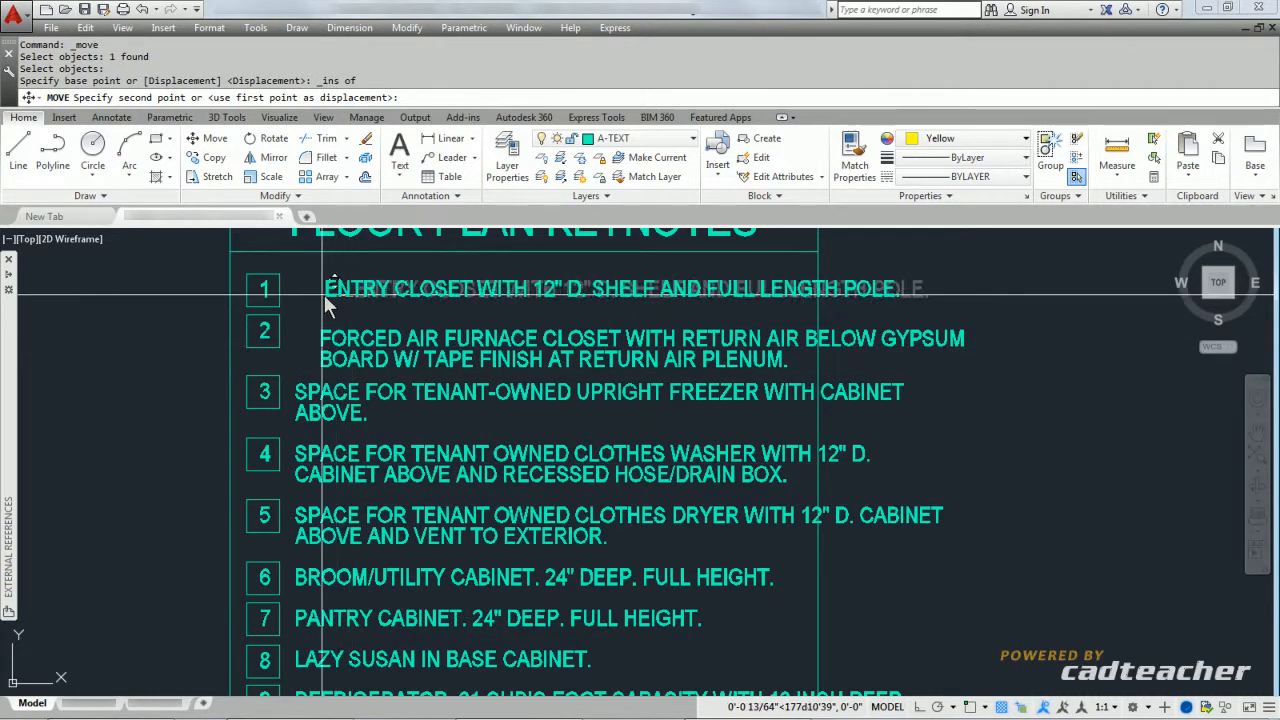
Apply an .X point filter to the move's second point, taking X from the insertion point of keynote 3's first text line
shift+right_click(310, 298)
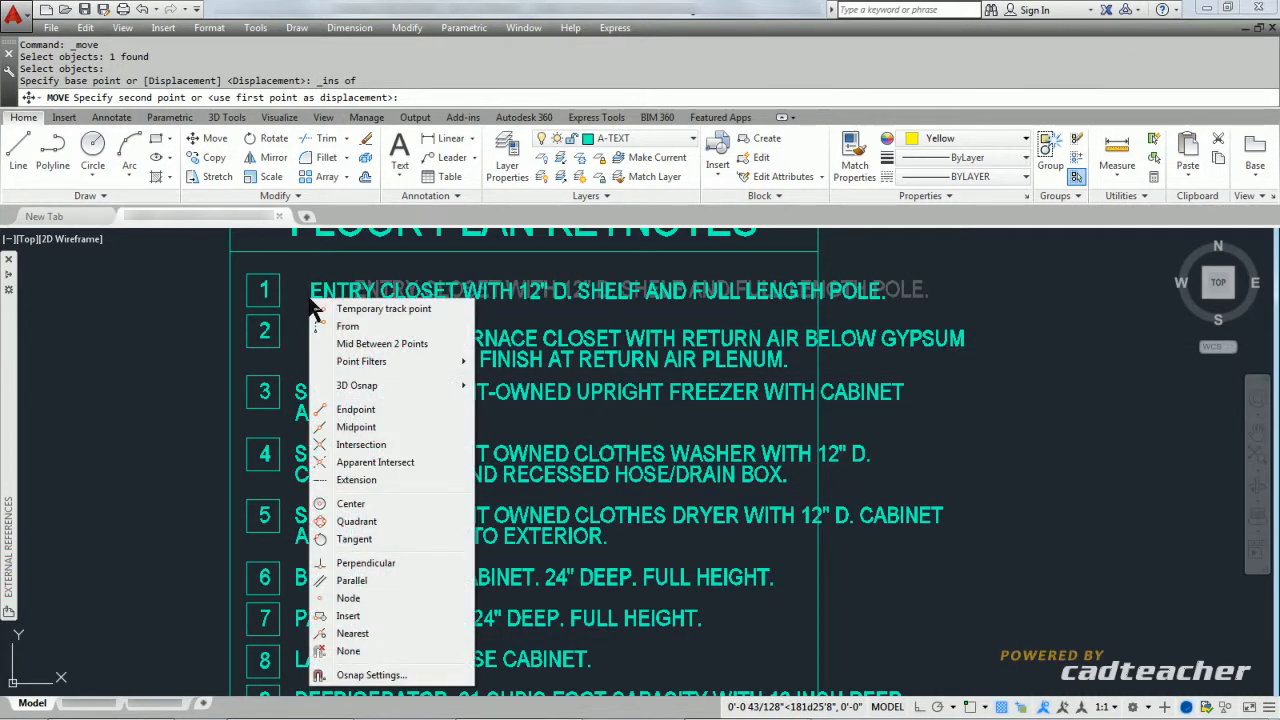
mouse_move(450, 364)
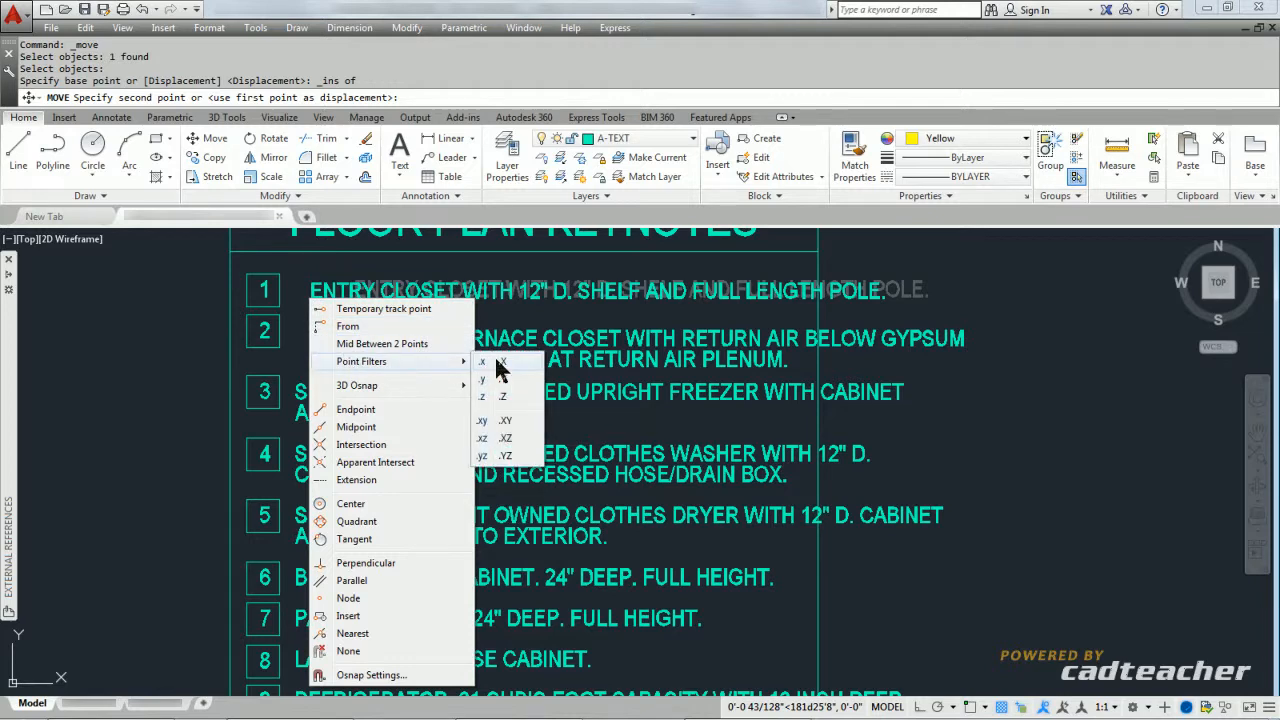
click(500, 365)
shift+right_click(329, 287)
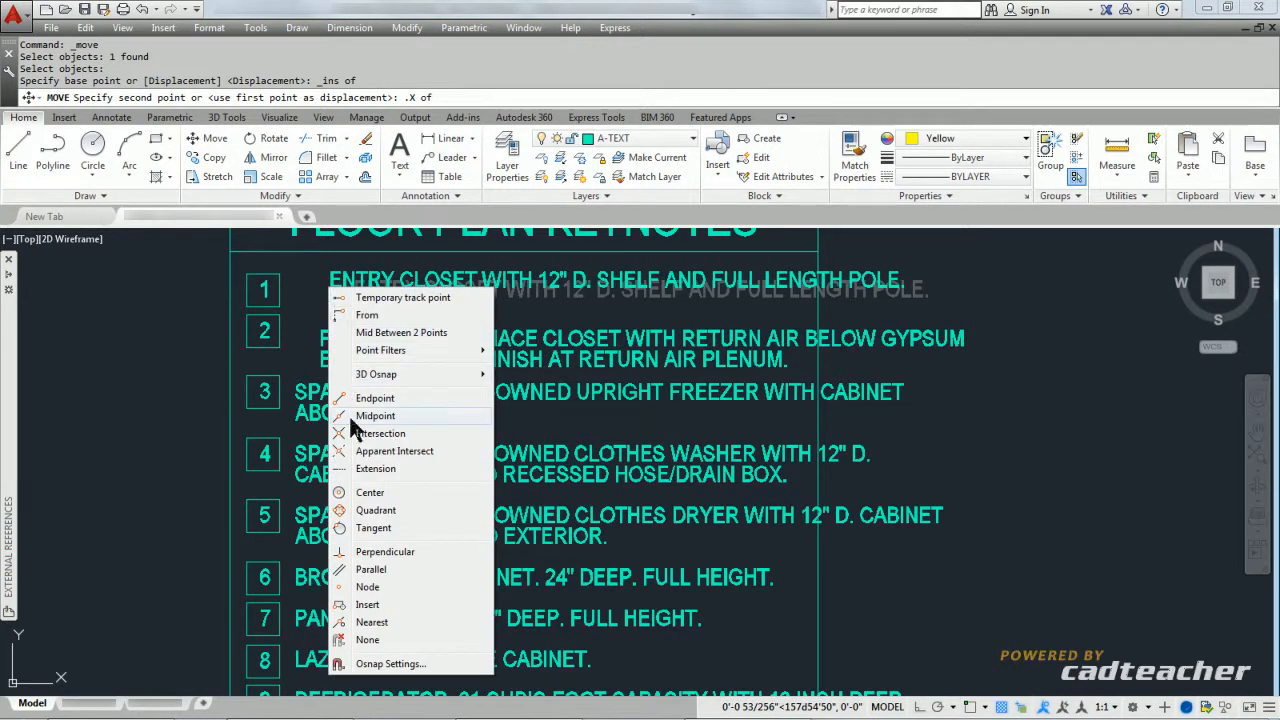
click(367, 606)
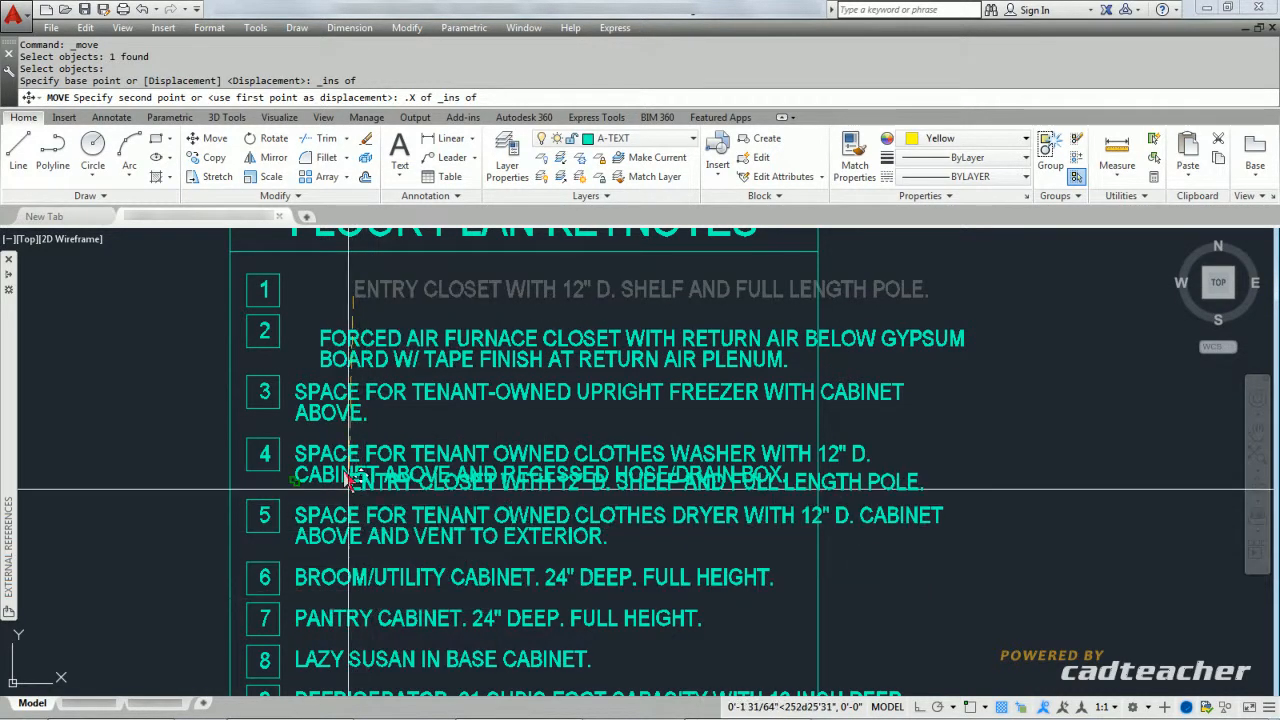
click(300, 405)
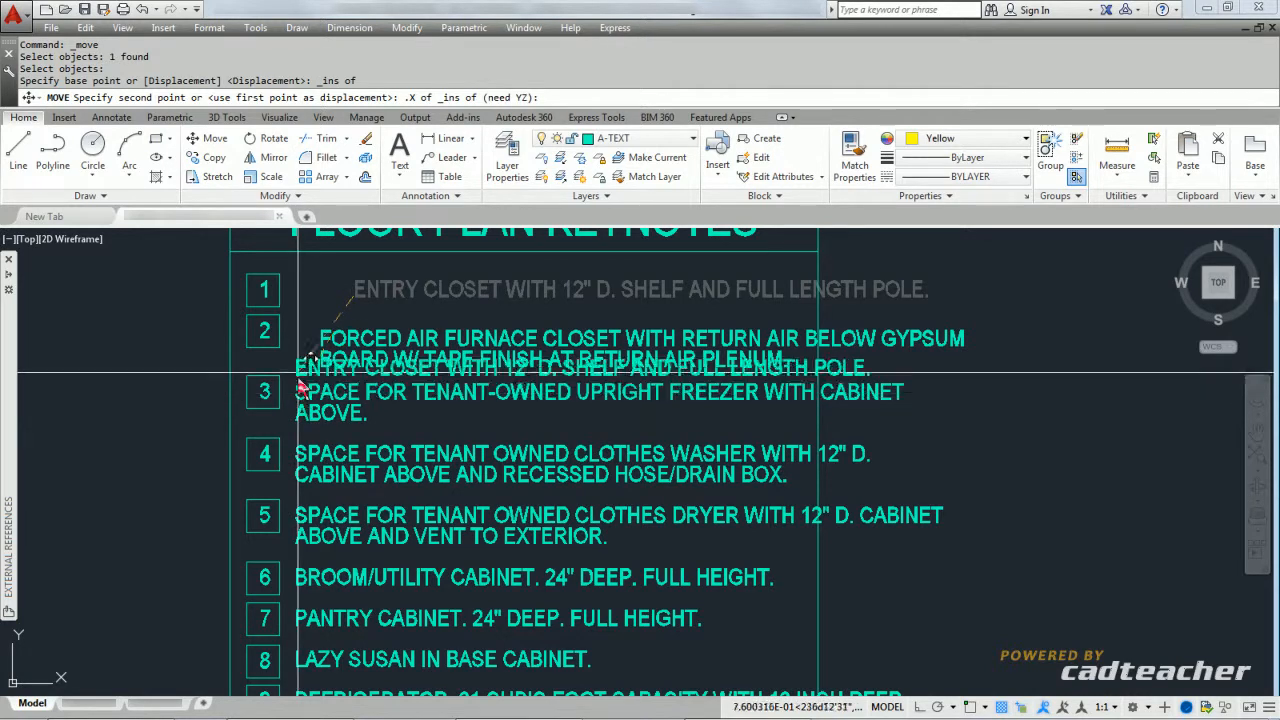
Finish moving keynote 1's text by taking YZ from the insertion point of the boxed number 1, and save the drawing
shift+right_click(298, 290)
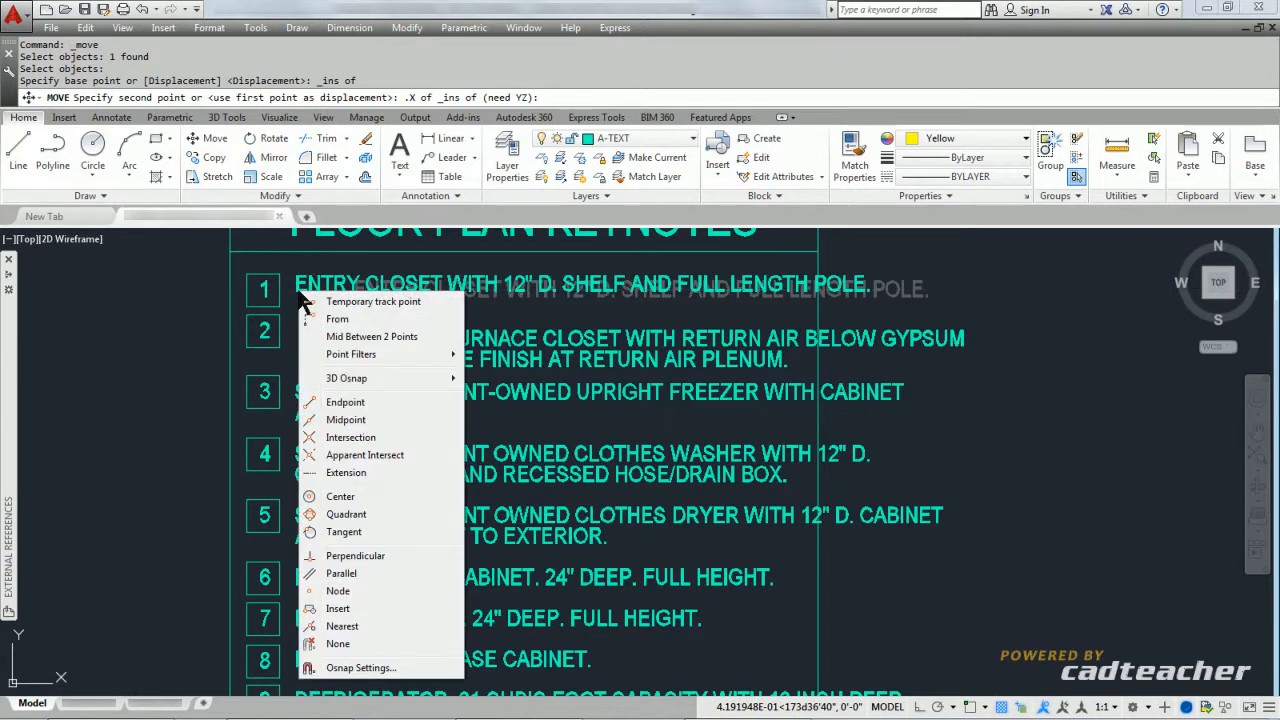
click(338, 609)
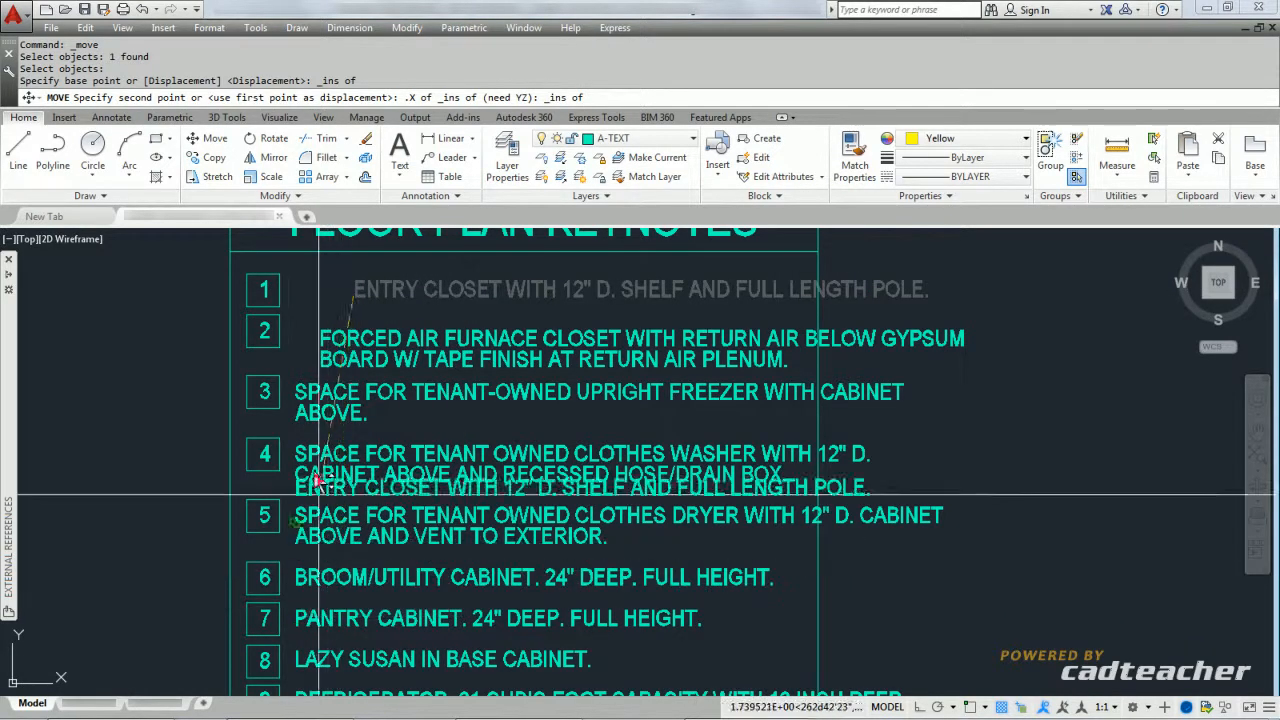
click(265, 297)
key(ctrl+s)
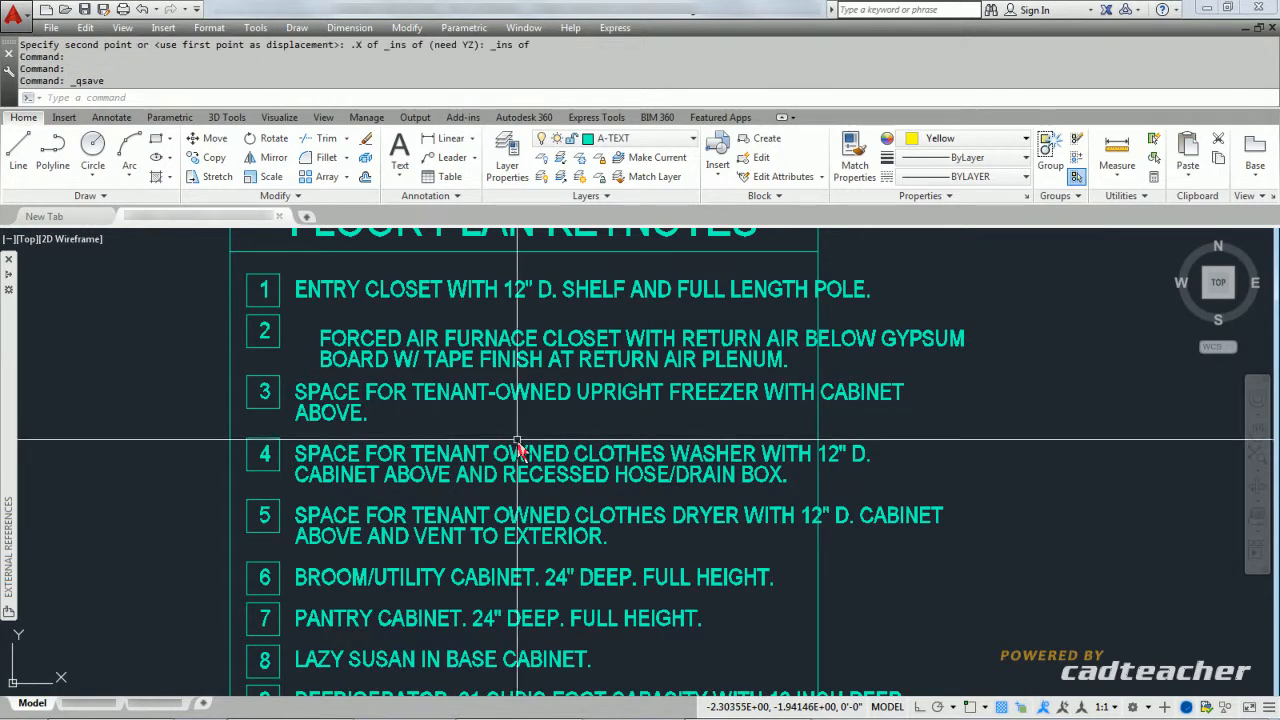
Start moving both text lines of keynote 2, using the insertion point of the "FORCED AIR FURNACE" line as the base point
click(200, 146)
click(375, 321)
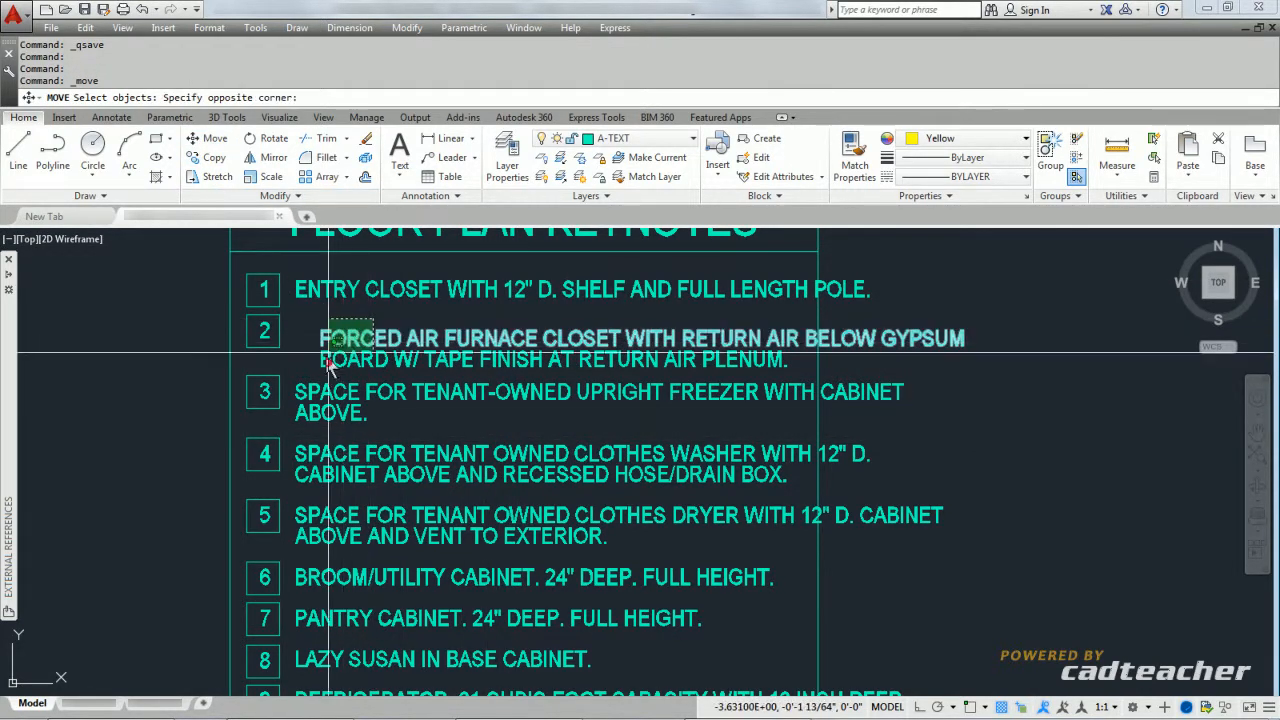
click(307, 378)
key(Return)
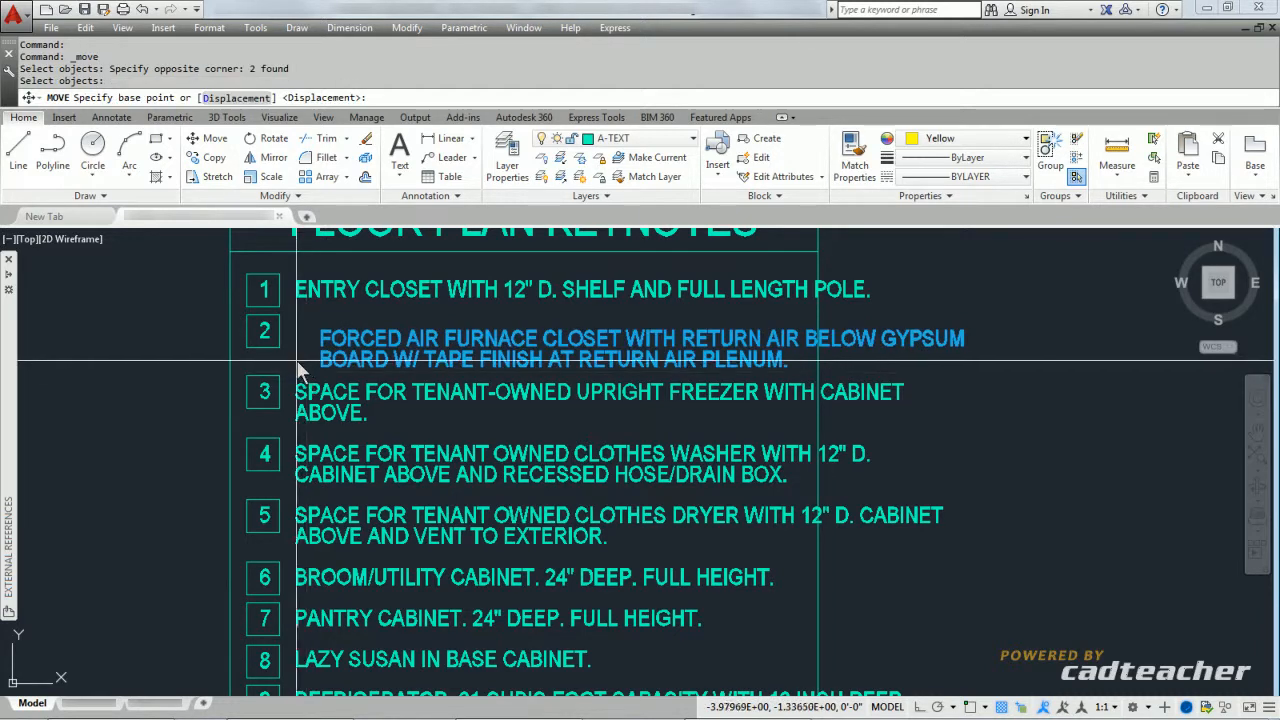
shift+right_click(301, 335)
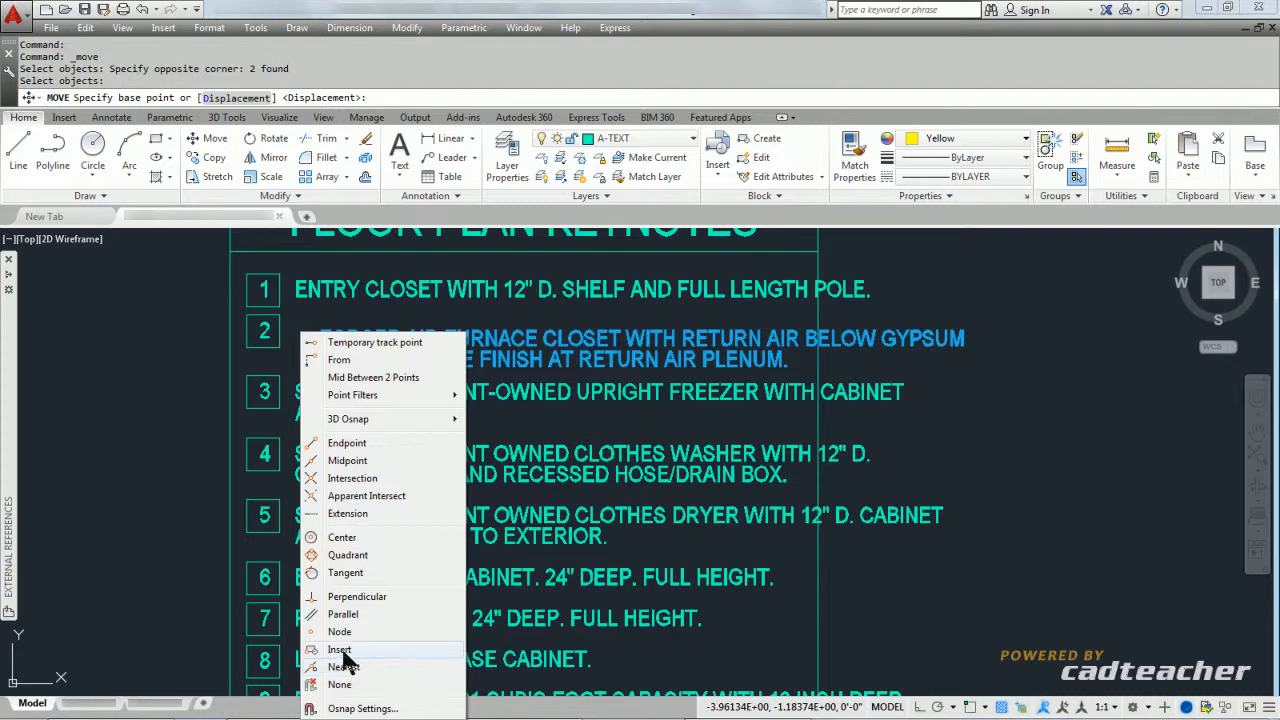
click(340, 650)
click(319, 333)
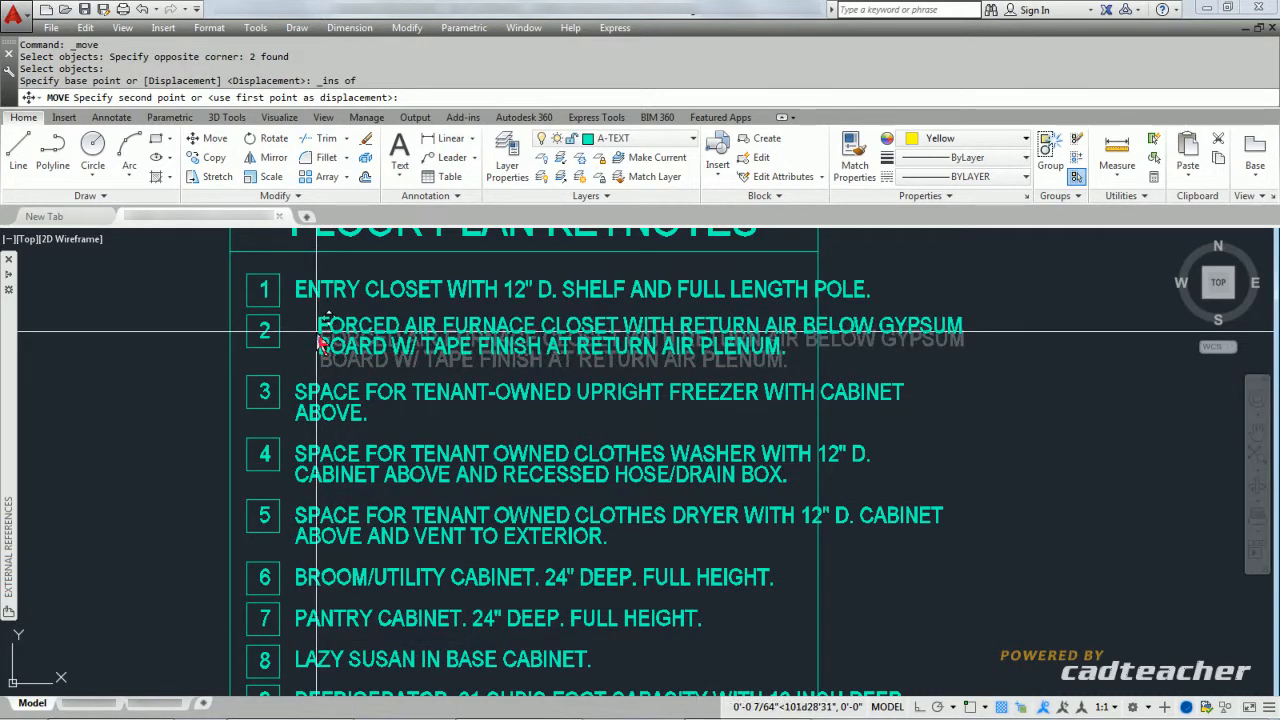
Filter the second point of keynote 2's move with .X, taking X from the insertion point of keynote 1's text
shift+right_click(322, 343)
mouse_move(352, 398)
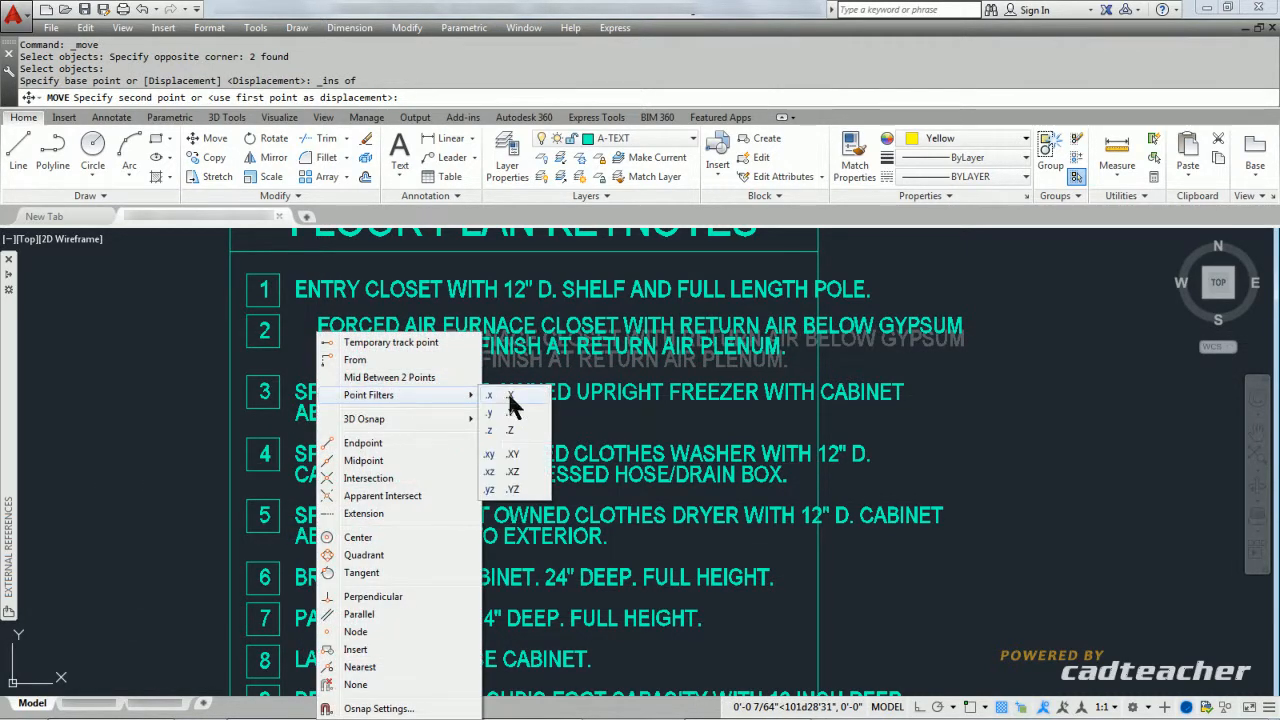
click(511, 398)
shift+right_click(303, 345)
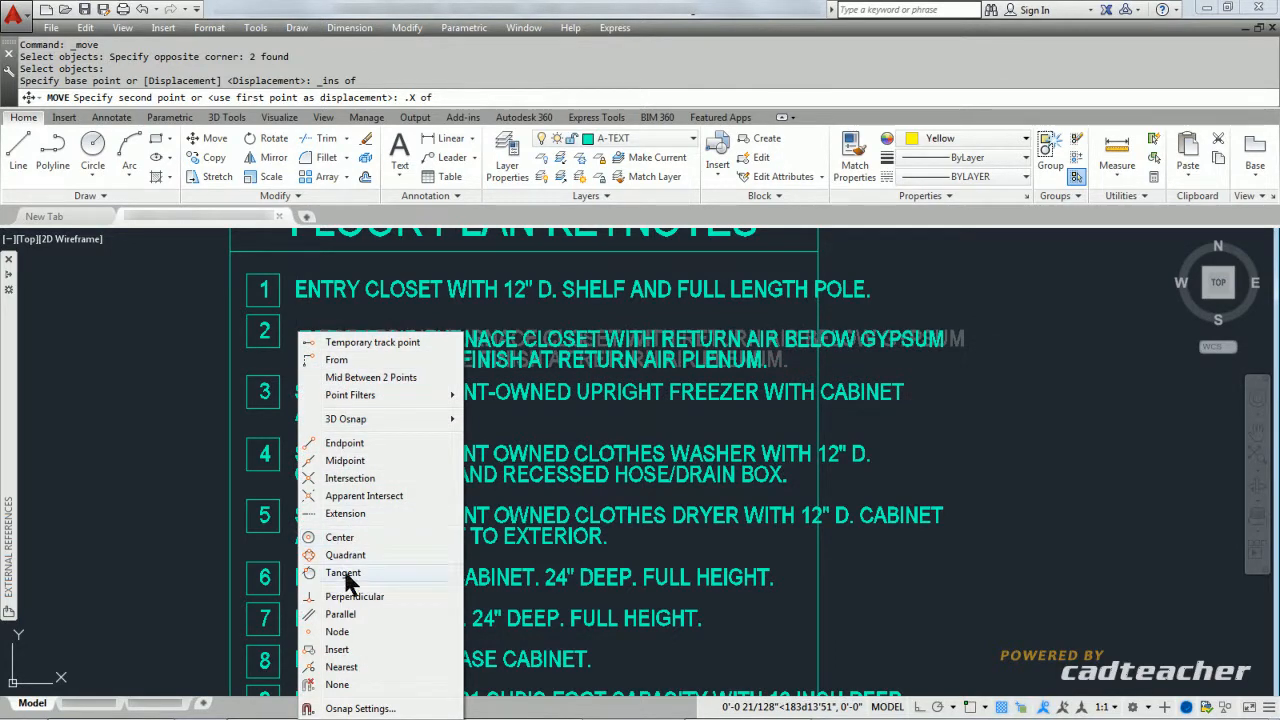
click(338, 649)
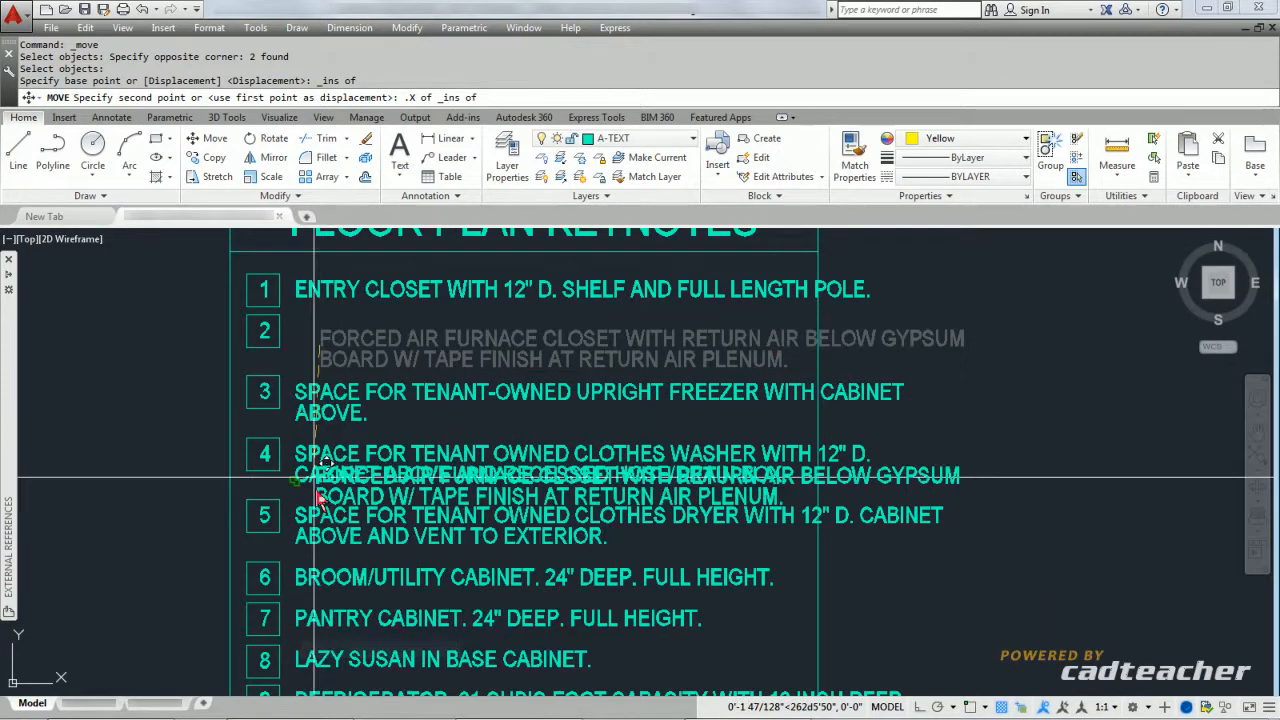
click(299, 298)
Complete the move of keynote 2's text by taking YZ from the insertion point of the boxed number 2
shift+right_click(300, 340)
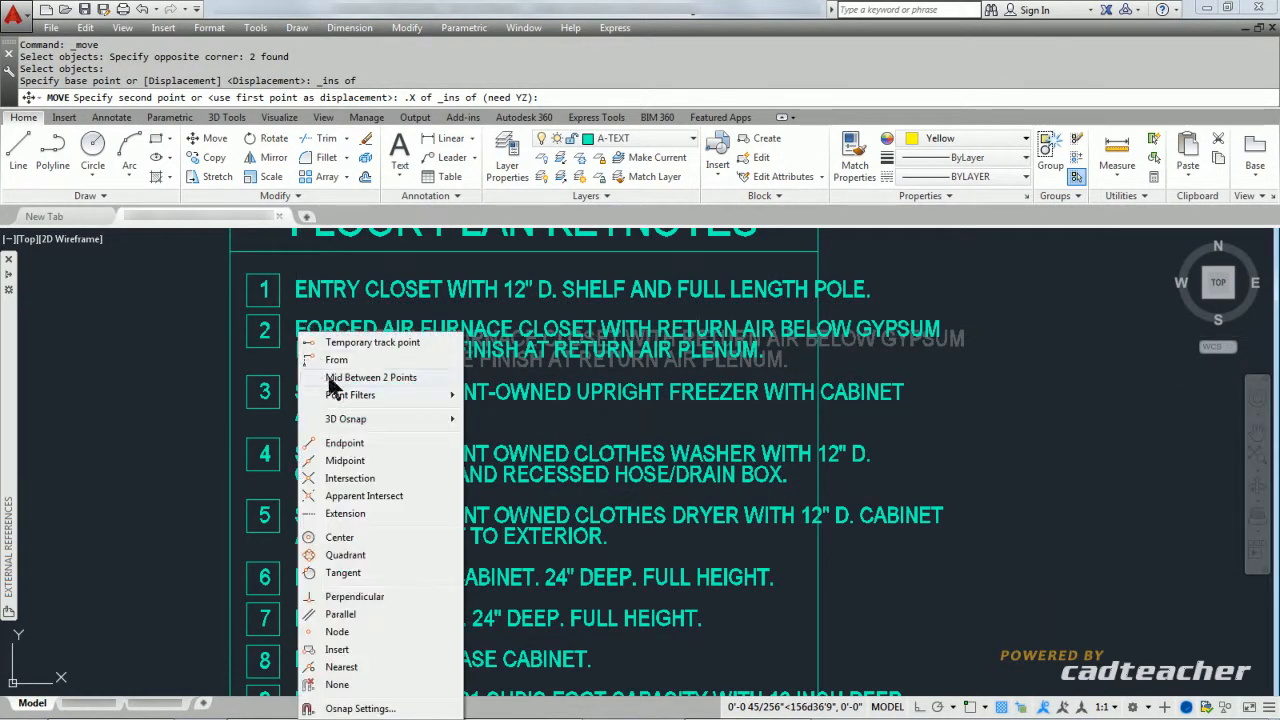
click(341, 650)
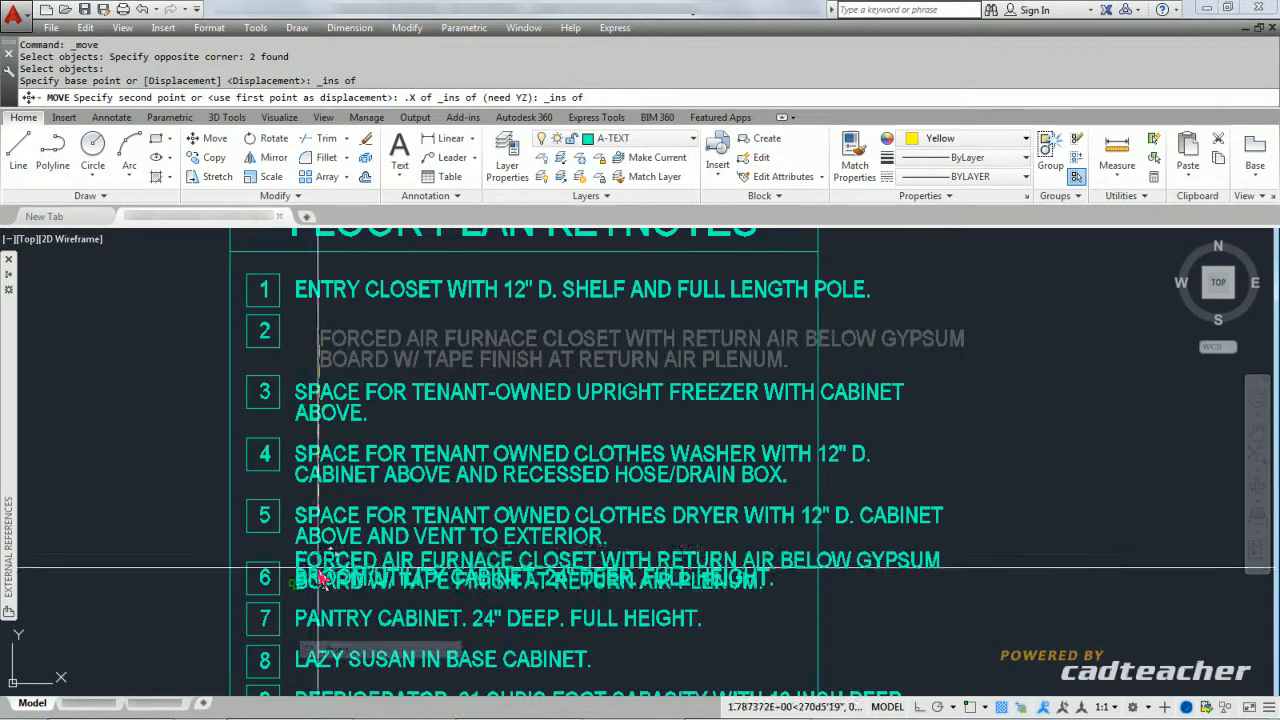
click(312, 369)
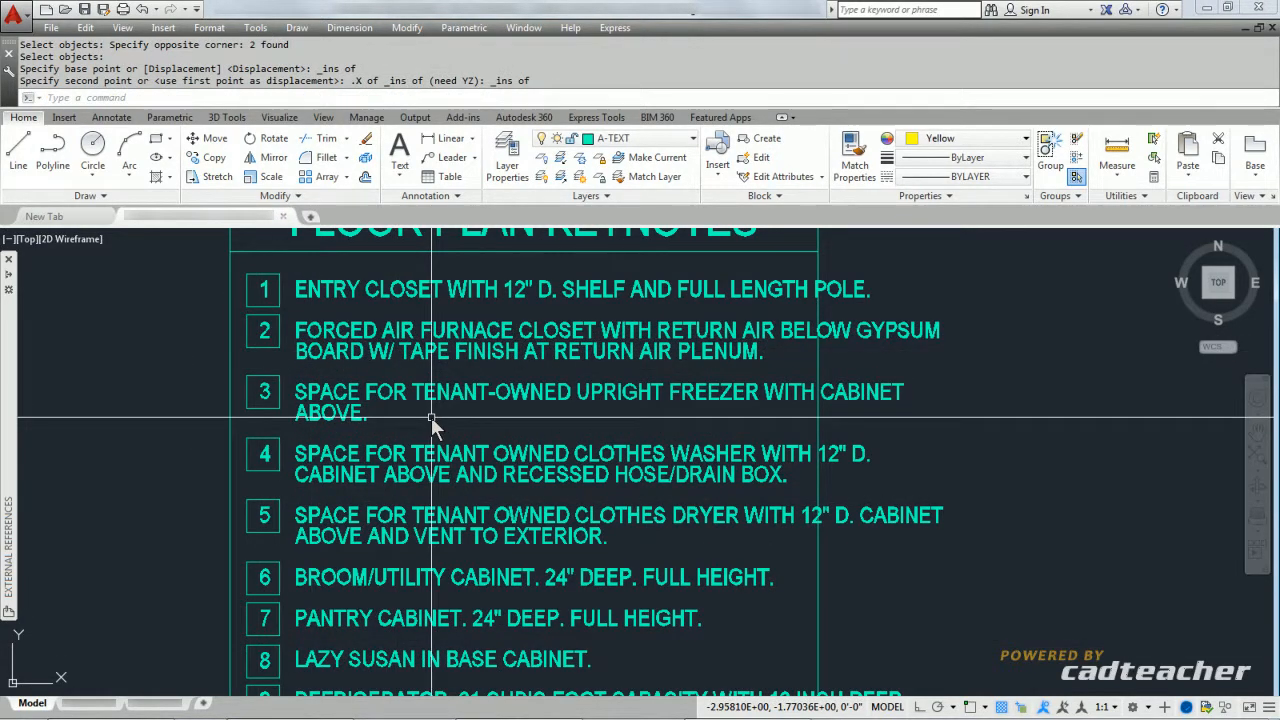
Examine the keynote list for the text's common starting edge and the alignment of keynote 2 with its boxed number
scroll(431, 417, down, 4)
middle_drag(472, 418, 490, 426)
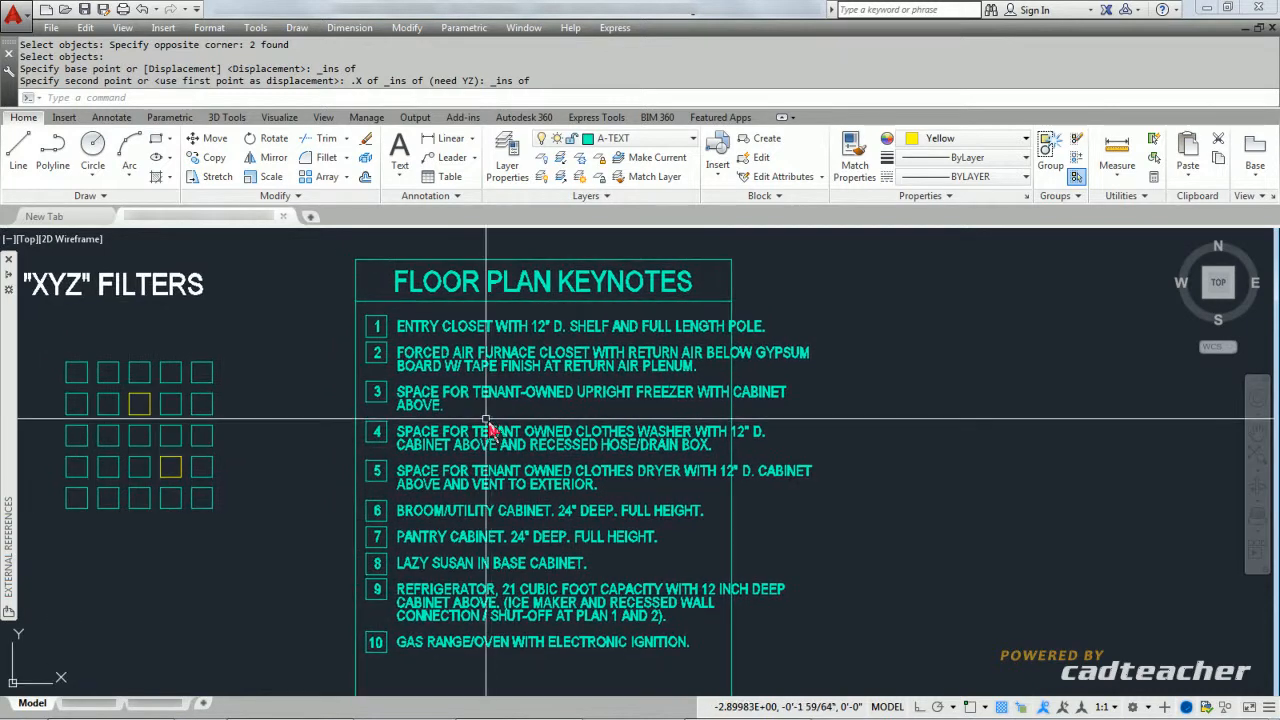
click(396, 320)
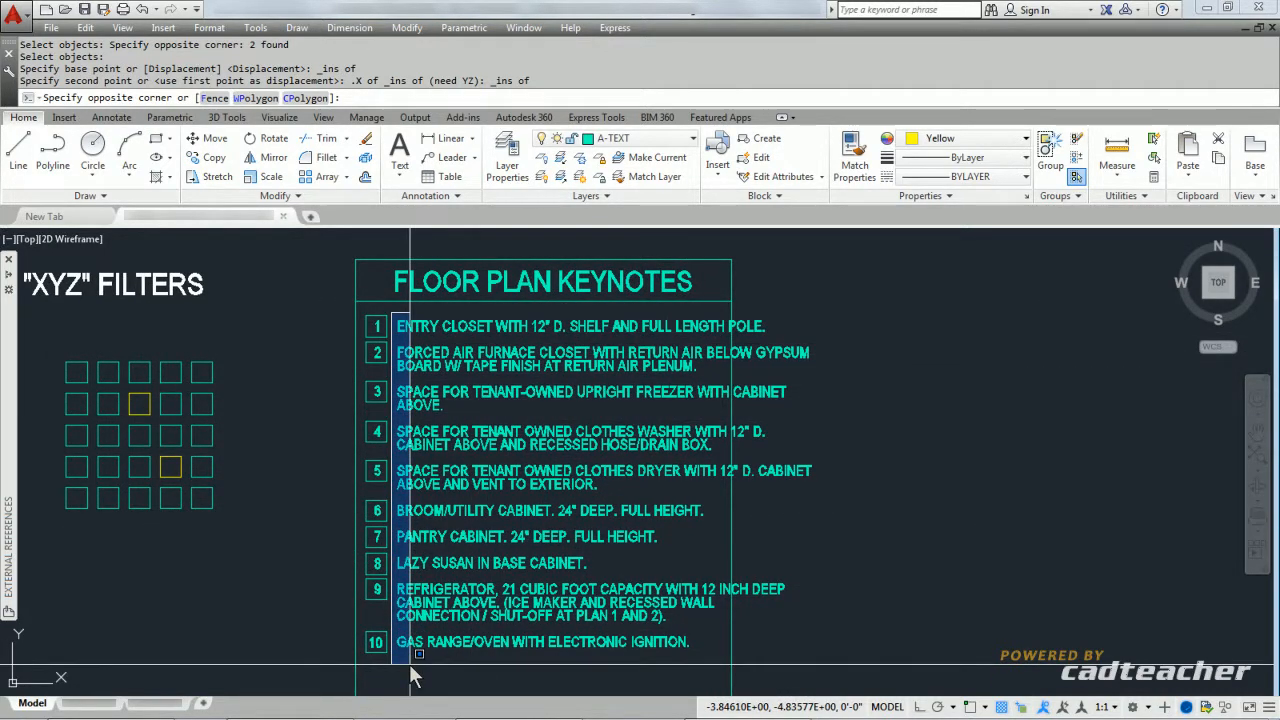
key(Escape)
click(339, 327)
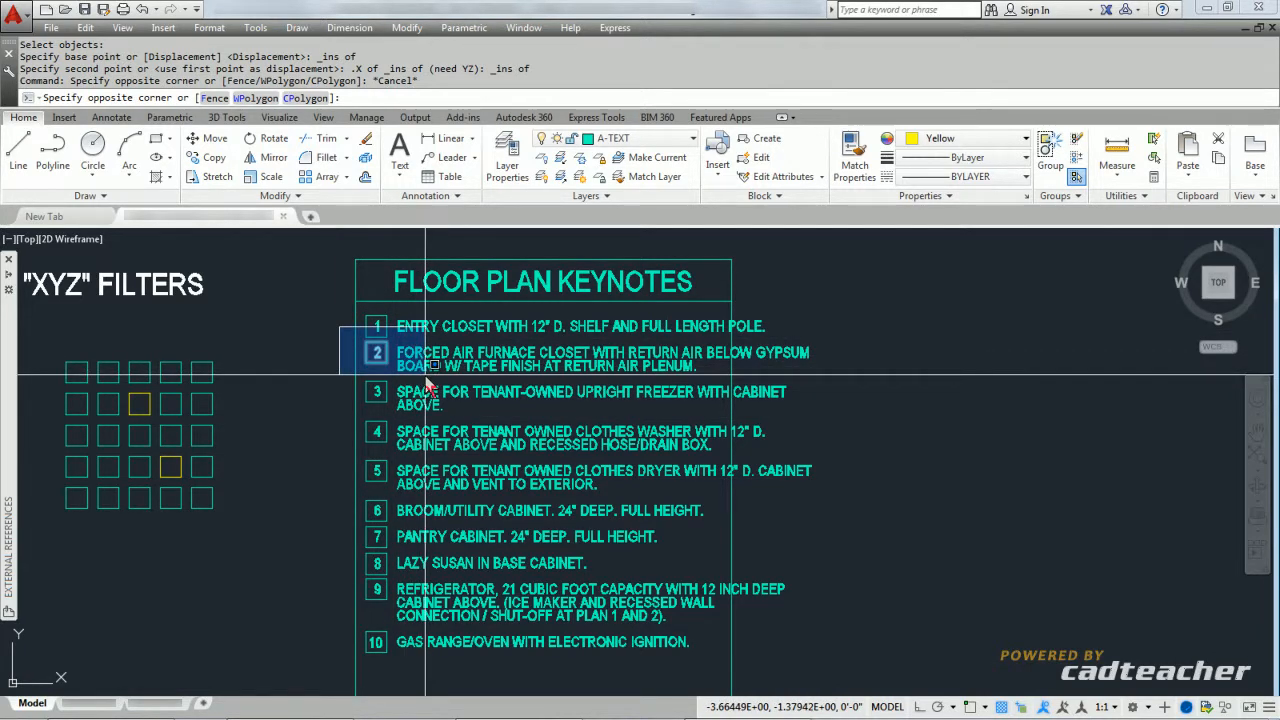
key(Escape)
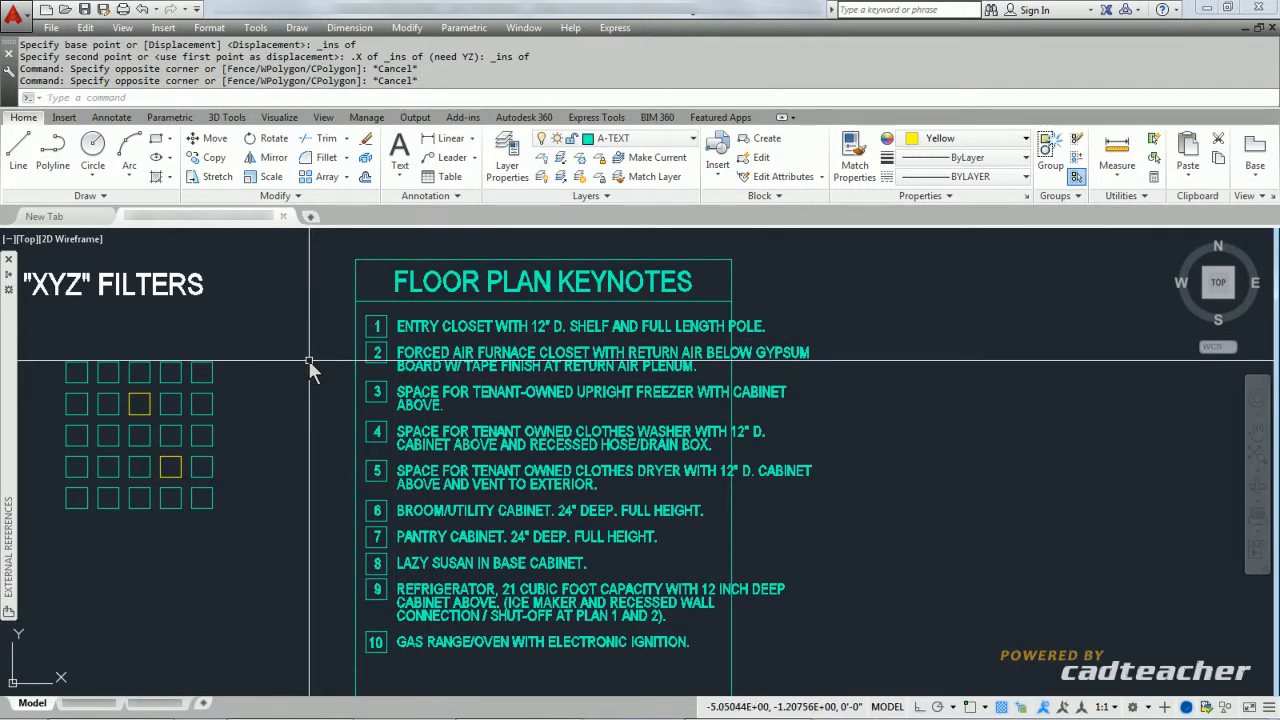
scroll(309, 361, down, 1)
middle_drag(309, 361, 428, 356)
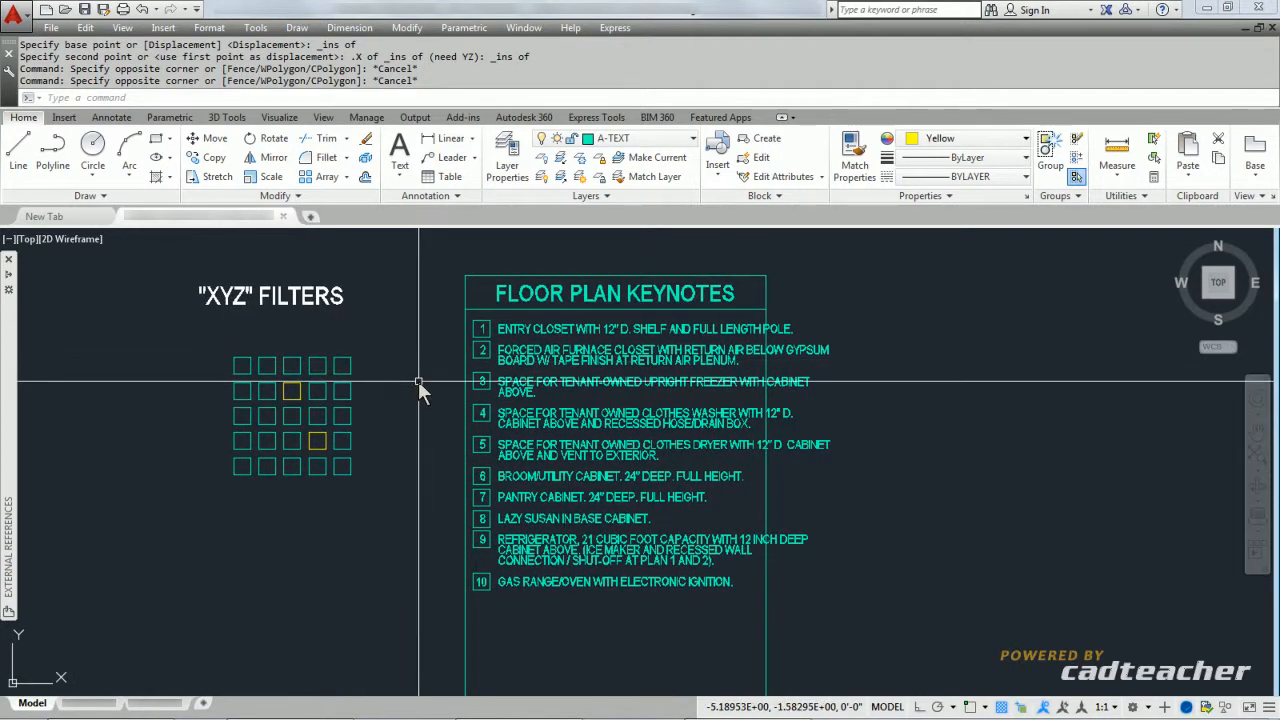